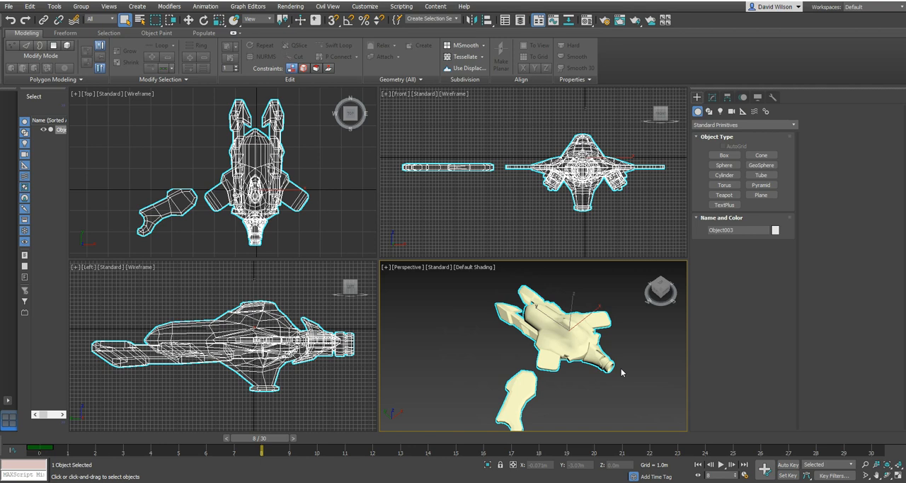
# - Show the spaceship in a maximized Top view with default shading and edged faces
pyautogui.keyDown('alt'); pyautogui.moveTo(589, 363); pyautogui.dragTo(495, 374, button='middle'); pyautogui.keyUp('alt')
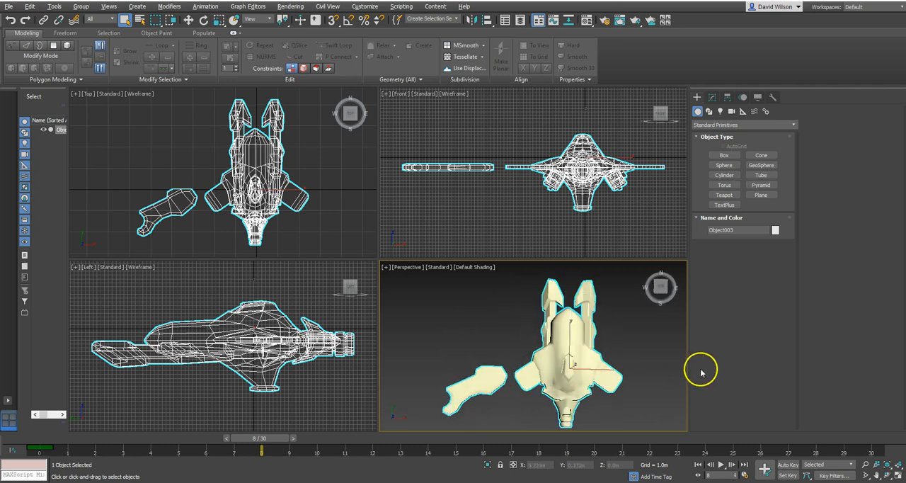
pyautogui.click(897, 474)
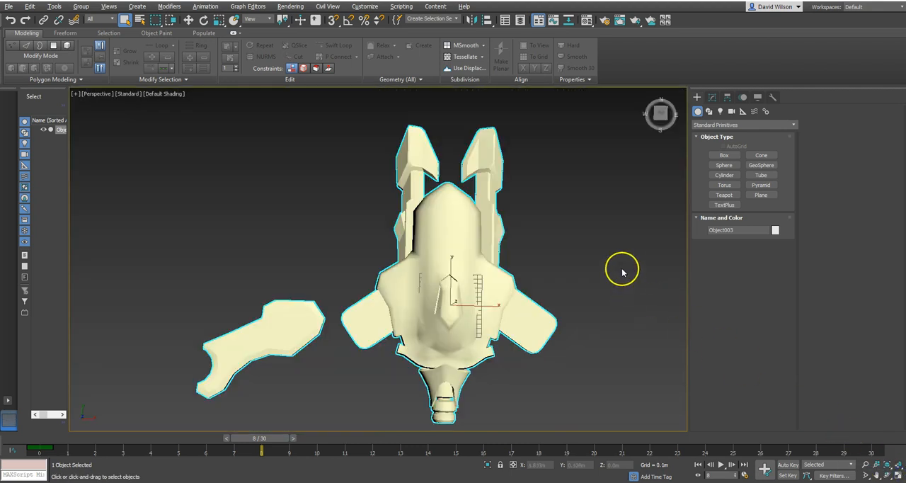
pyautogui.press('t')
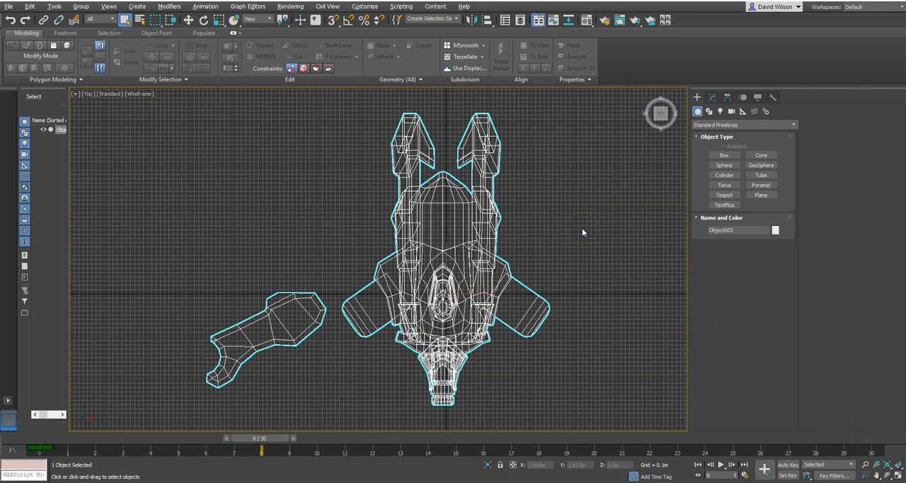
pyautogui.click(139, 95)
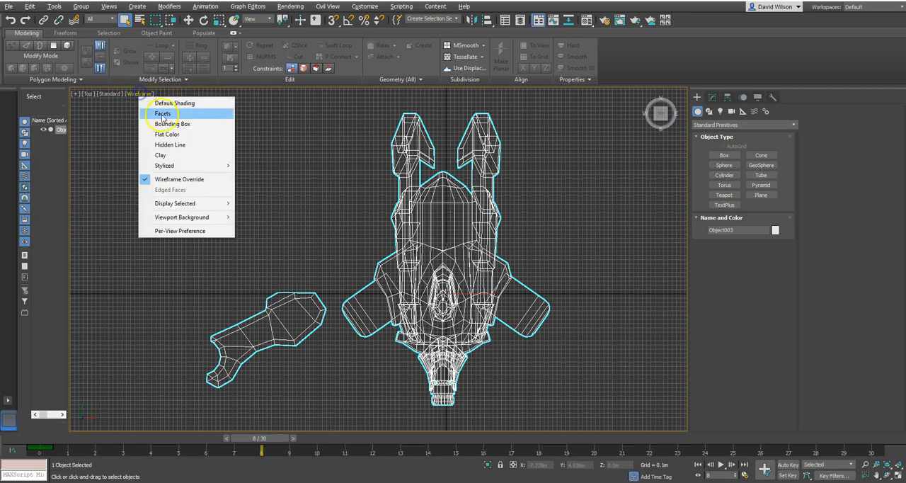
pyautogui.click(185, 101)
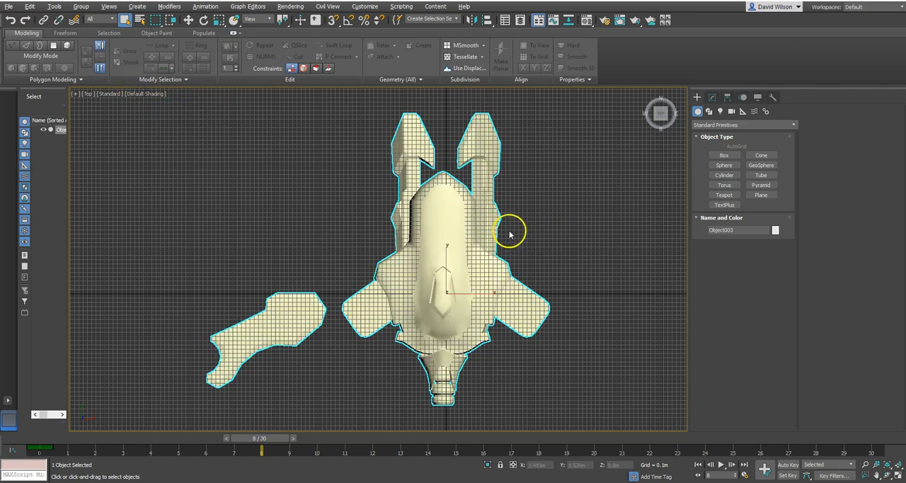
pyautogui.press('F4')
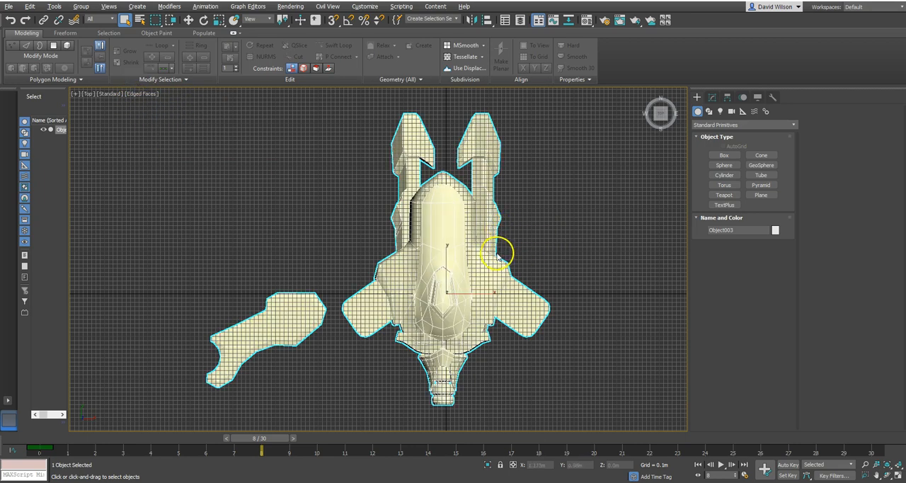
# - Move the spaceship along X to about 0.078 m so its body is centred on the grid's vertical axis
pyautogui.scroll(-2, 472, 262)
pyautogui.scroll(5, 452, 263)
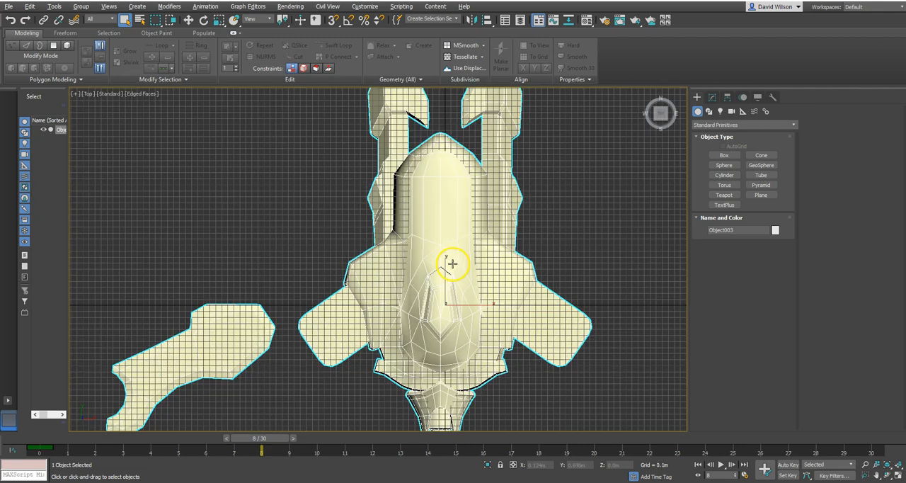
pyautogui.scroll(-2, 453, 264)
pyautogui.scroll(2, 448, 281)
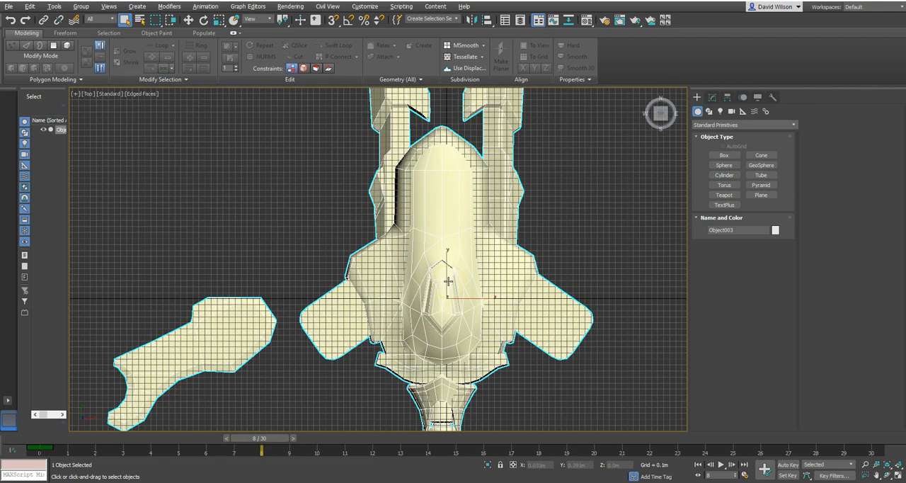
pyautogui.press('w')
pyautogui.click(467, 311)
pyautogui.moveTo(471, 298); pyautogui.dragTo(476, 299)
pyautogui.scroll(-4, 472, 287)
pyautogui.scroll(2, 472, 286)
# - In a wireframe Left view, move the spaceship to about 0.235 m in Y and 0.33 m in Z
pyautogui.keyDown('alt'); pyautogui.moveTo(489, 289); pyautogui.dragTo(415, 219, button='middle'); pyautogui.keyUp('alt')
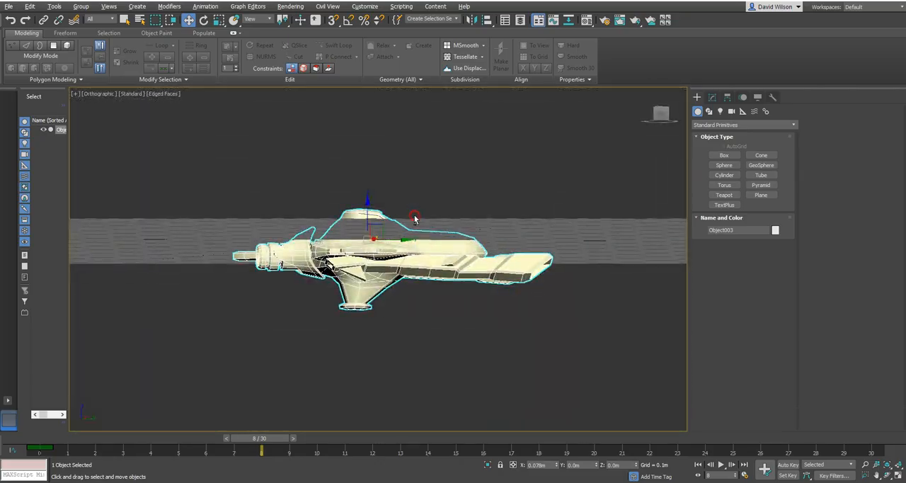
pyautogui.press('l')
pyautogui.press('F3')
pyautogui.scroll(-4, 425, 257)
pyautogui.scroll(3, 453, 244)
pyautogui.moveTo(452, 235); pyautogui.dragTo(442, 235)
pyautogui.moveTo(418, 203); pyautogui.dragTo(420, 187)
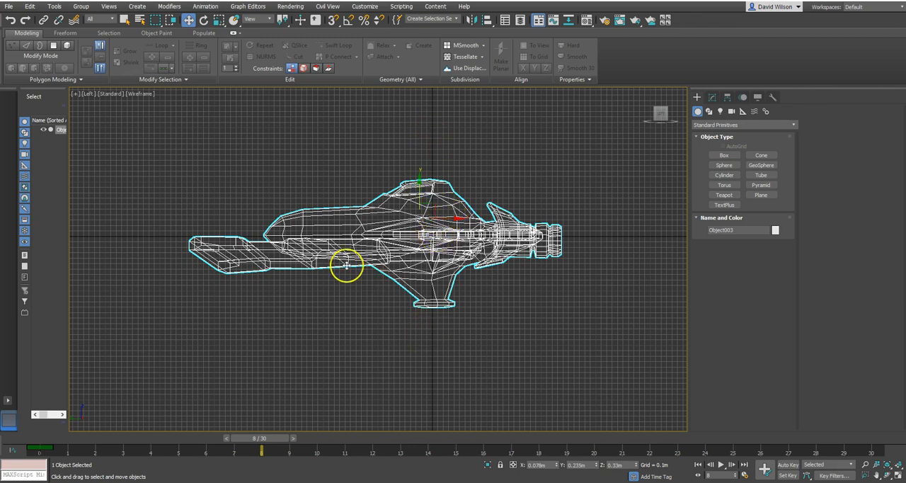
# - Examine the spaceship's centring and its pivot against the grid origin in the Top view
pyautogui.press('t')
pyautogui.scroll(-4, 469, 293)
pyautogui.scroll(10, 436, 209)
pyautogui.scroll(-10, 433, 255)
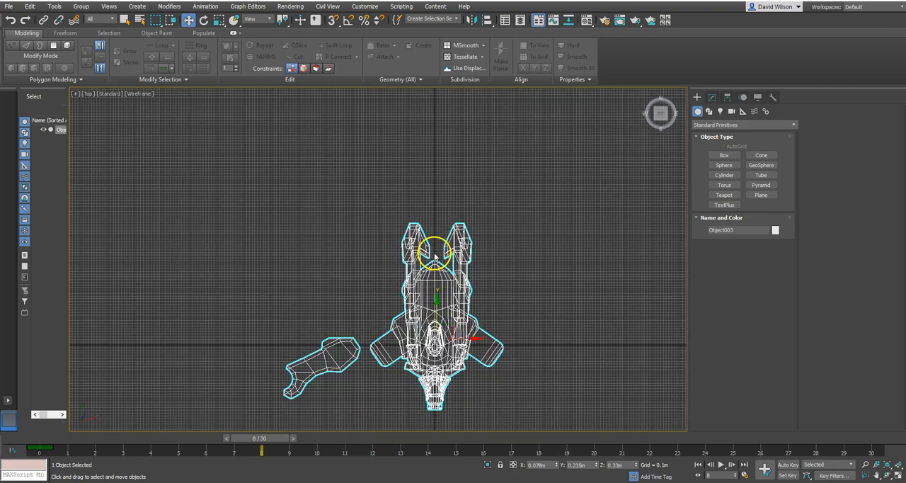
pyautogui.scroll(7, 433, 280)
pyautogui.scroll(2, 439, 284)
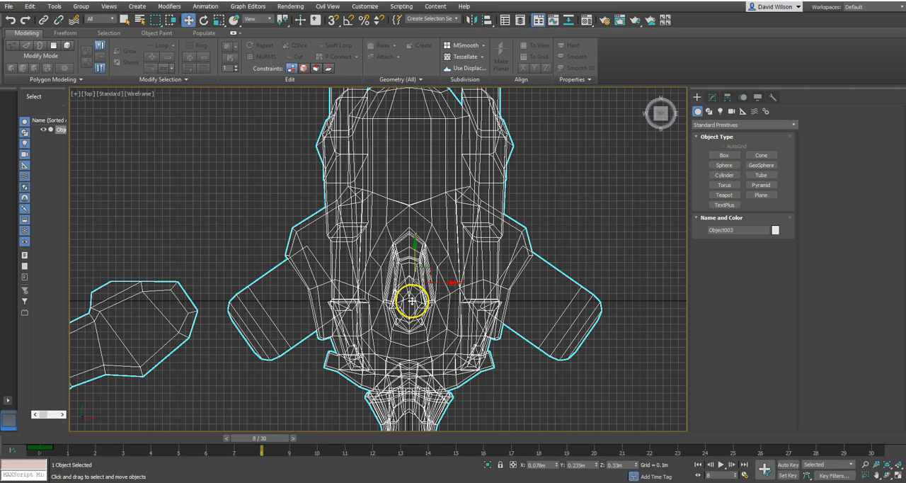
pyautogui.scroll(-6, 412, 300)
pyautogui.scroll(1, 391, 247)
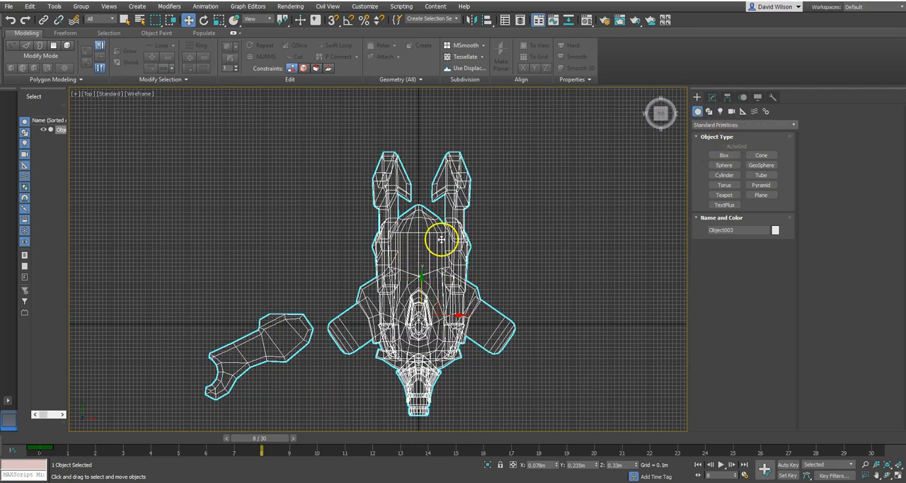
# - Move only the spaceship's pivot to the world origin at X 0, Y 0, Z 0
pyautogui.click(727, 97)
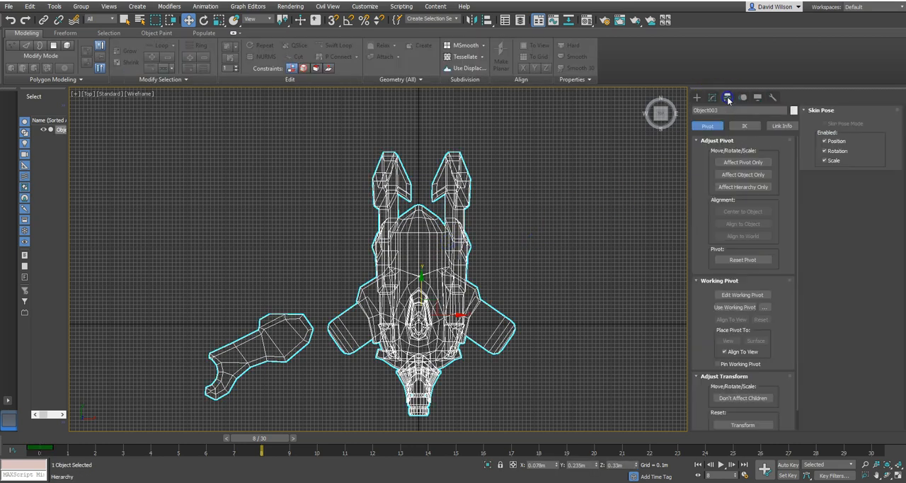
pyautogui.click(741, 163)
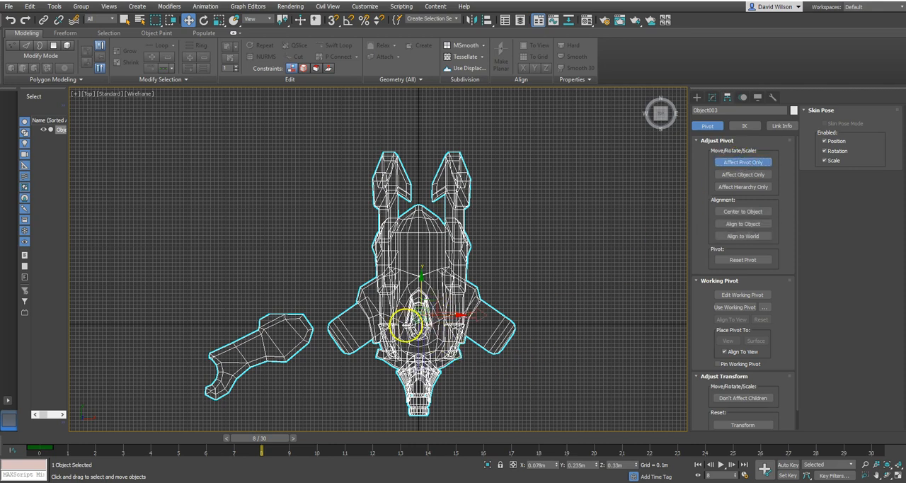
pyautogui.scroll(5, 404, 328)
pyautogui.scroll(-2, 400, 328)
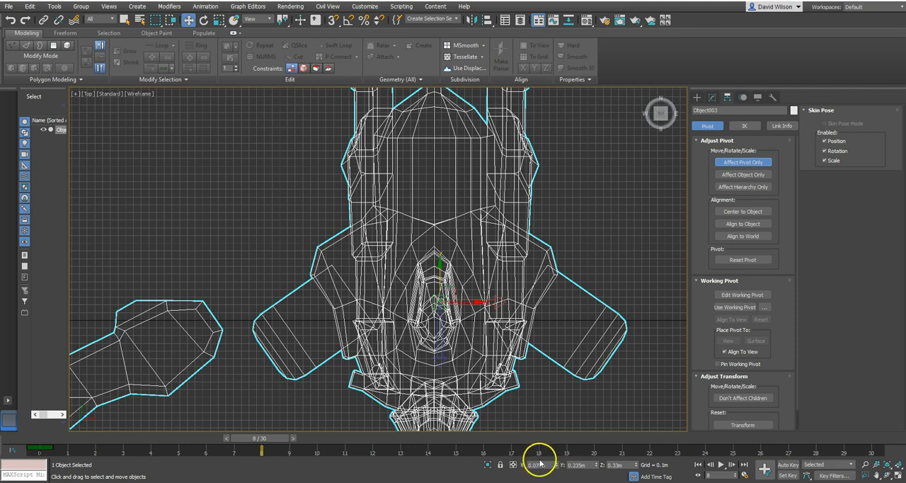
pyautogui.write('0')
pyautogui.press('Tab')
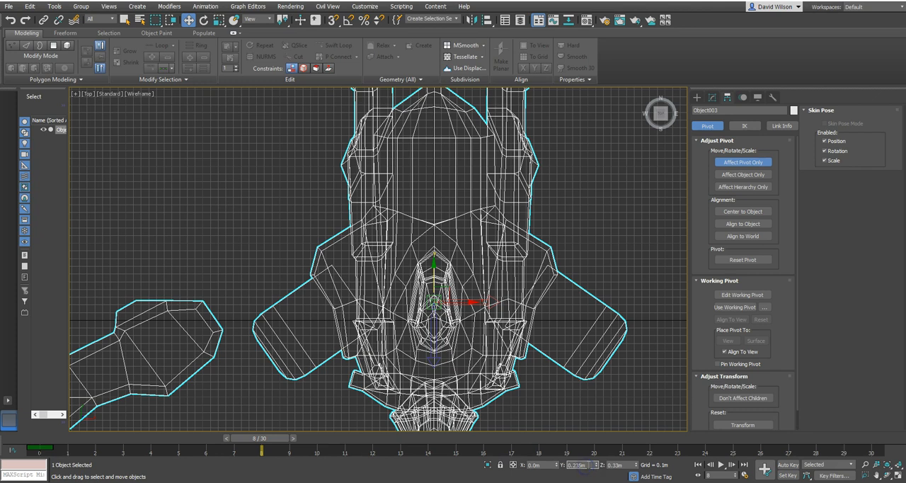
pyautogui.write('0')
pyautogui.press('Tab')
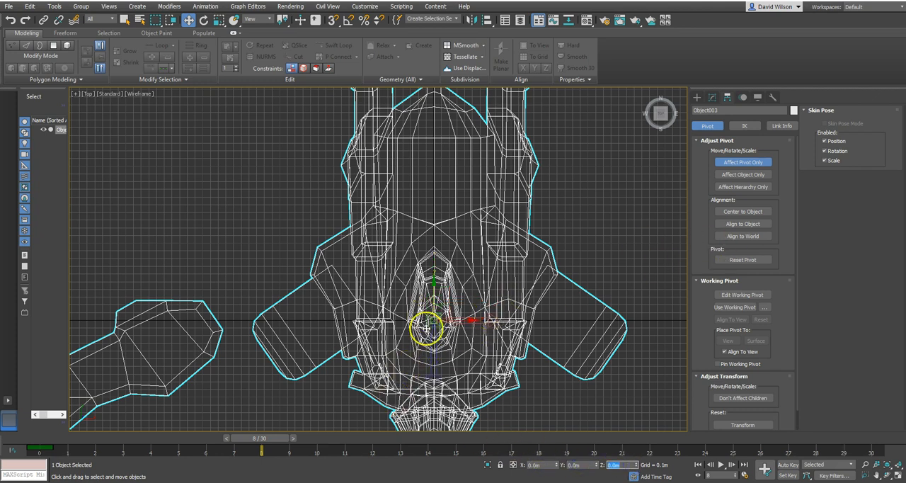
pyautogui.click(743, 162)
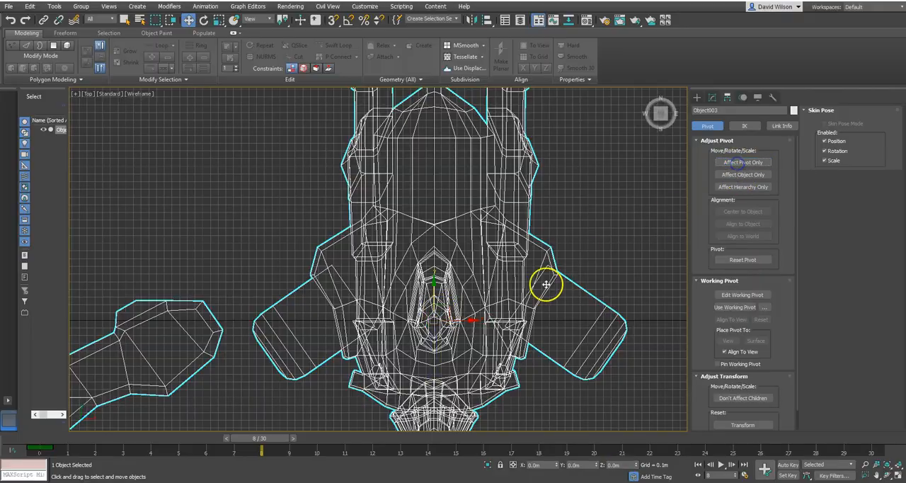
# - Deselect and reselect the spaceship to check the new location of its pivot
pyautogui.moveTo(437, 323)
pyautogui.keyDown('alt'); pyautogui.mouseDown(button='middle')
pyautogui.moveTo(524, 330)
pyautogui.moveTo(550, 259)
pyautogui.moveTo(468, 267)
pyautogui.moveTo(435, 239)
pyautogui.moveTo(425, 261)
pyautogui.moveTo(403, 276)
pyautogui.moveTo(375, 283)
pyautogui.moveTo(378, 261)
pyautogui.moveTo(441, 303)
pyautogui.moveTo(435, 314)
pyautogui.moveTo(444, 325)
pyautogui.mouseUp(button='middle'); pyautogui.keyUp('alt')
pyautogui.scroll(-8, 444, 304)
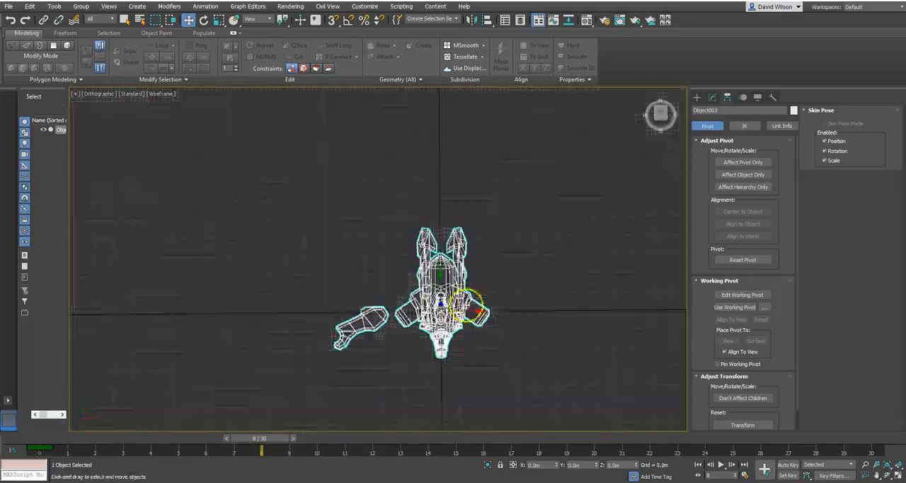
pyautogui.click(513, 297)
pyautogui.scroll(5, 425, 306)
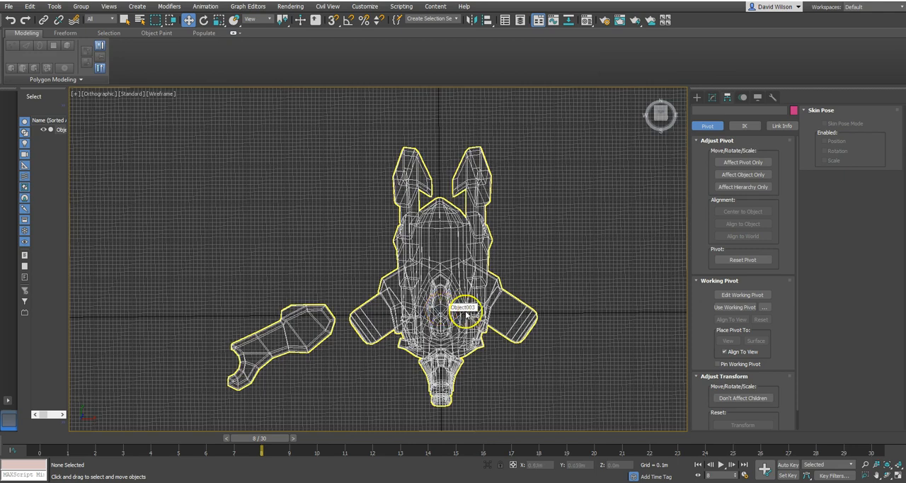
pyautogui.click(462, 252)
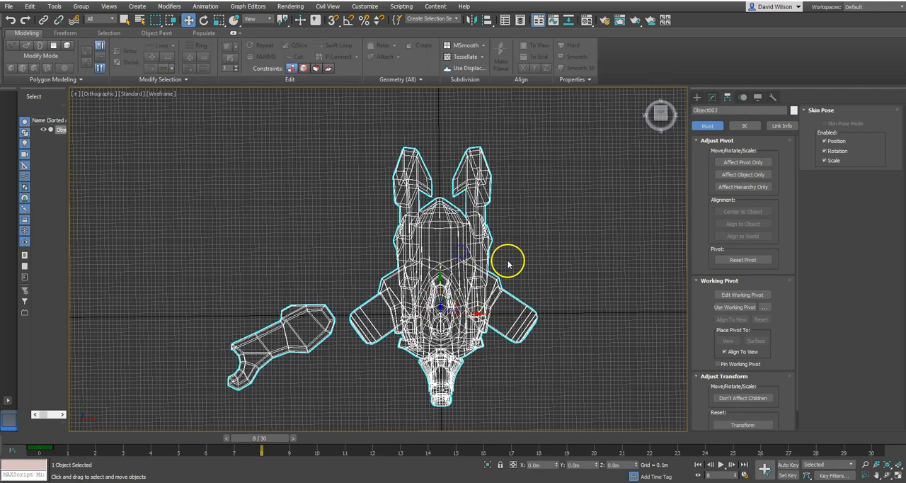
pyautogui.scroll(-3, 509, 273)
pyautogui.scroll(2, 525, 269)
pyautogui.scroll(-2, 528, 269)
# - Detach the loose wing element beside the spaceship as a separate object, keeping the suggested name
pyautogui.click(697, 97)
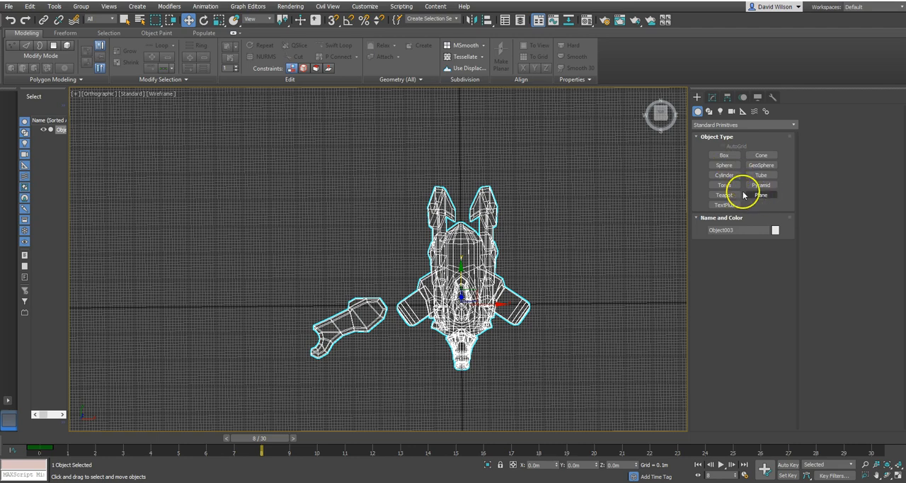
pyautogui.click(712, 97)
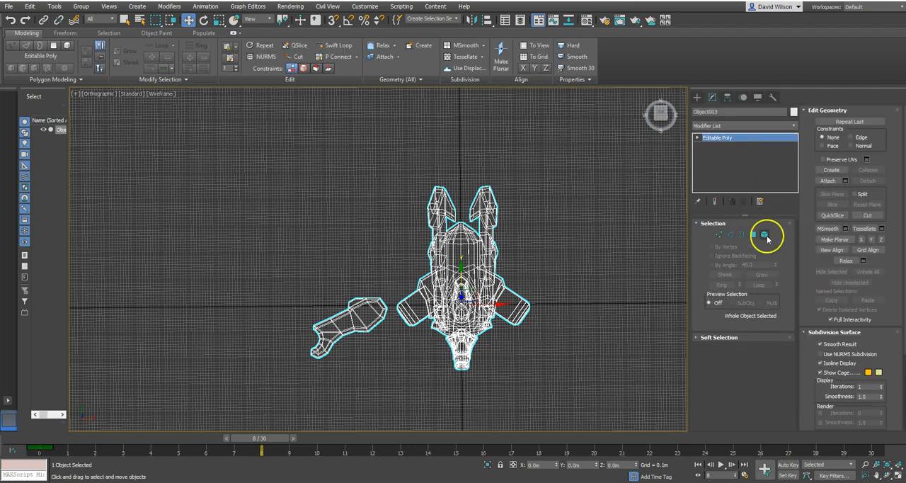
pyautogui.click(767, 237)
pyautogui.click(362, 319)
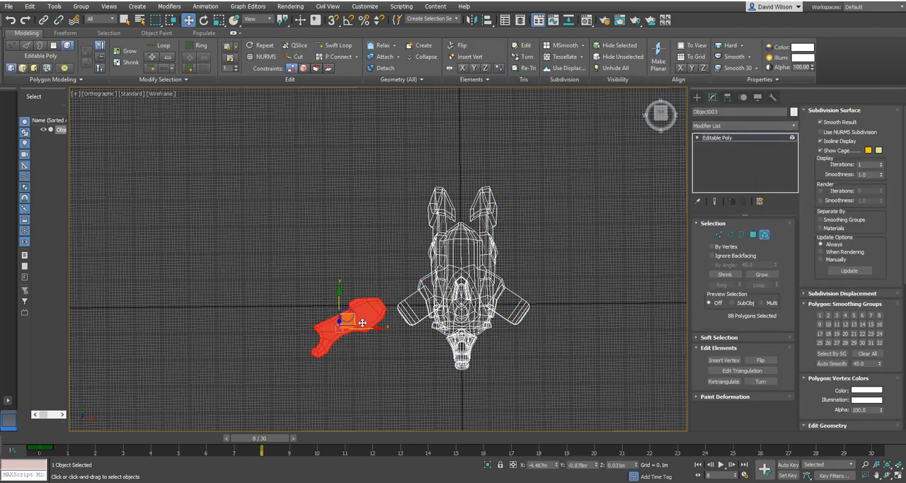
pyautogui.moveTo(894, 336); pyautogui.dragTo(886, 148)
pyautogui.click(868, 306)
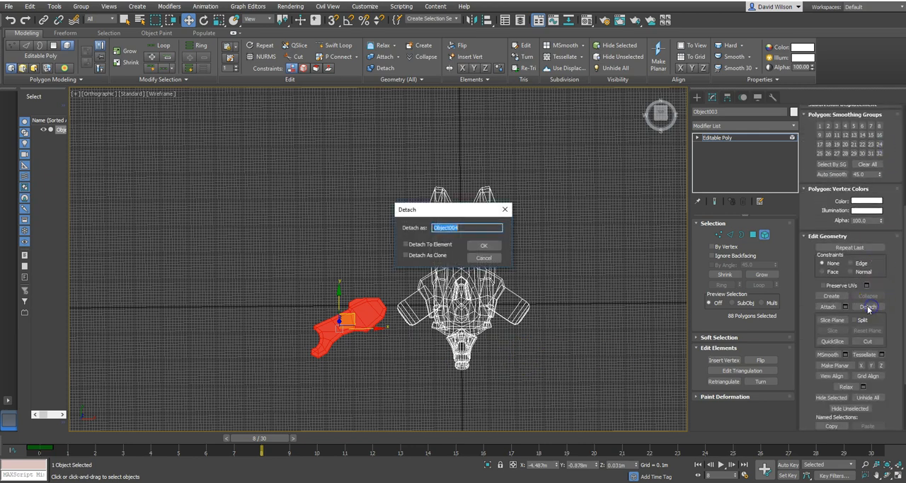
pyautogui.click(480, 245)
pyautogui.click(767, 236)
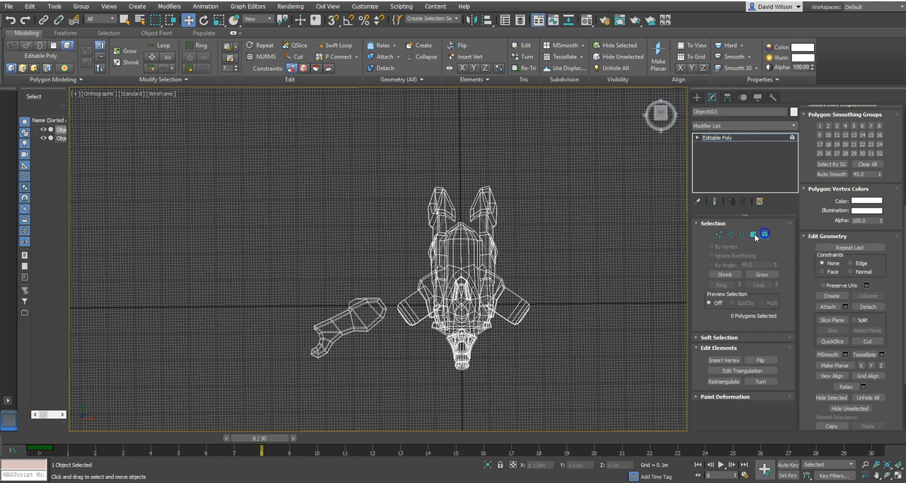
# - In the Top view, move the detached wing along X to about 1.358 m so its inner end reaches the hull
pyautogui.click(602, 256)
pyautogui.press('t')
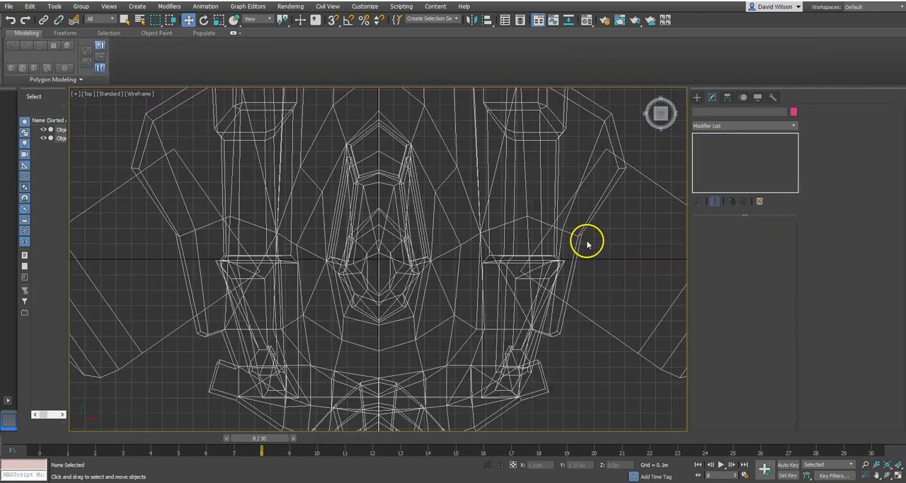
pyautogui.scroll(-6, 549, 251)
pyautogui.scroll(4, 426, 266)
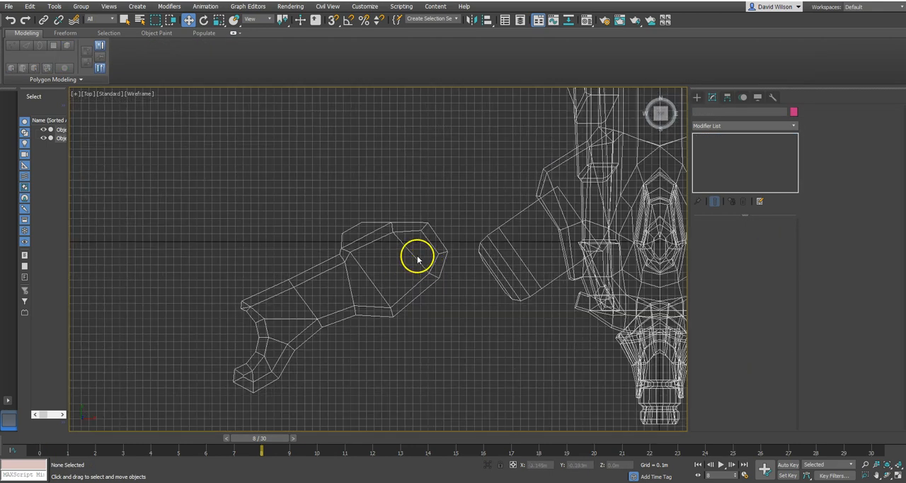
pyautogui.click(419, 259)
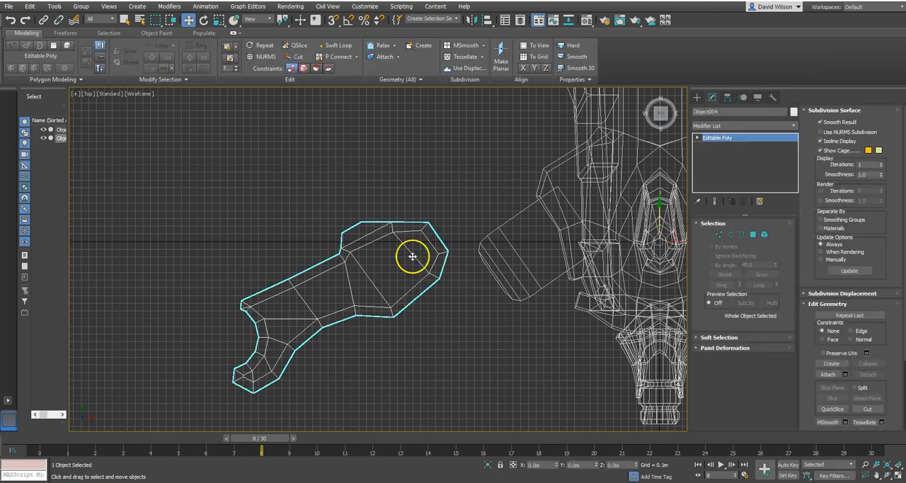
pyautogui.scroll(-5, 421, 261)
pyautogui.moveTo(550, 303); pyautogui.dragTo(607, 256)
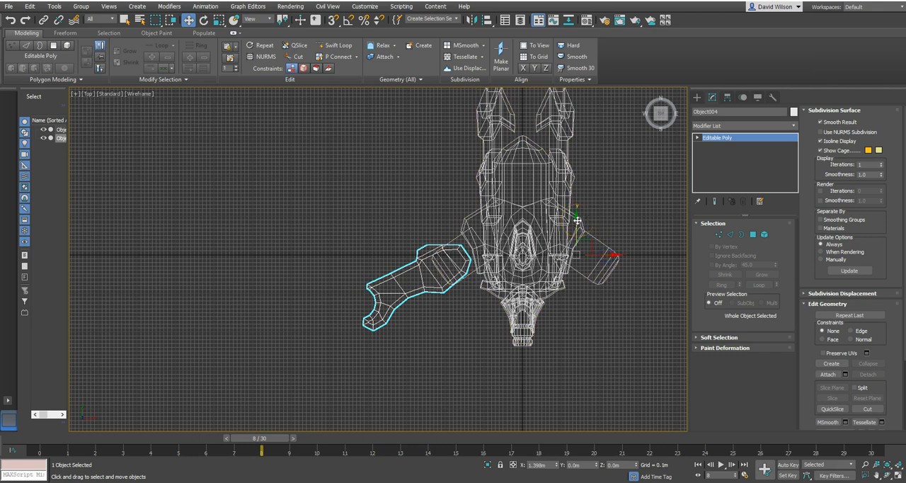
pyautogui.moveTo(601, 254); pyautogui.dragTo(595, 256)
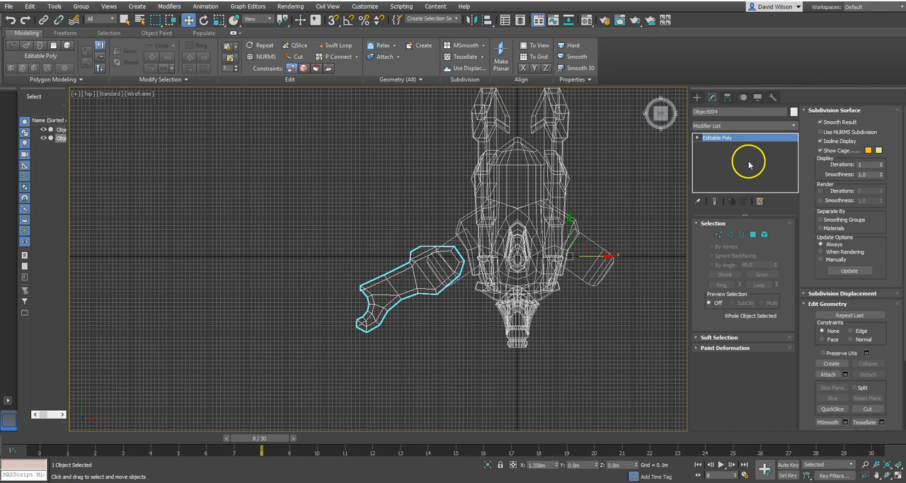
# - Apply a Symmetry modifier to the detached wing
pyautogui.click(793, 127)
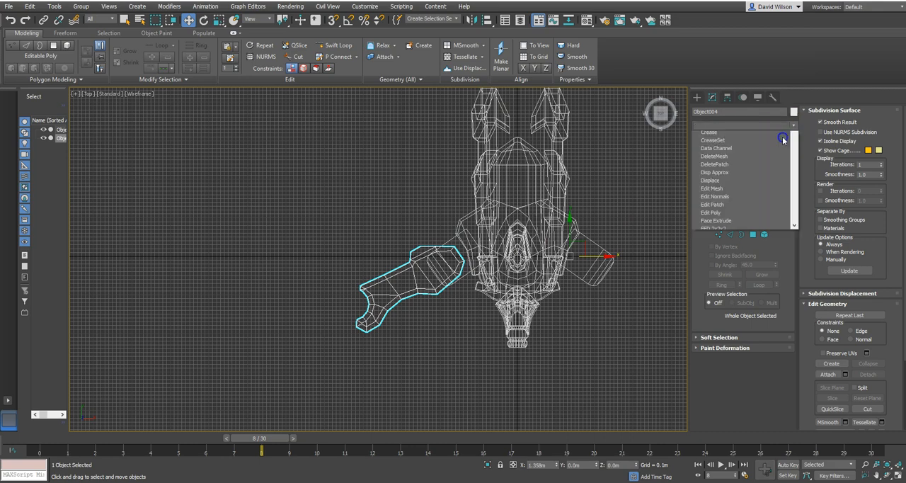
pyautogui.scroll(-10, 756, 169)
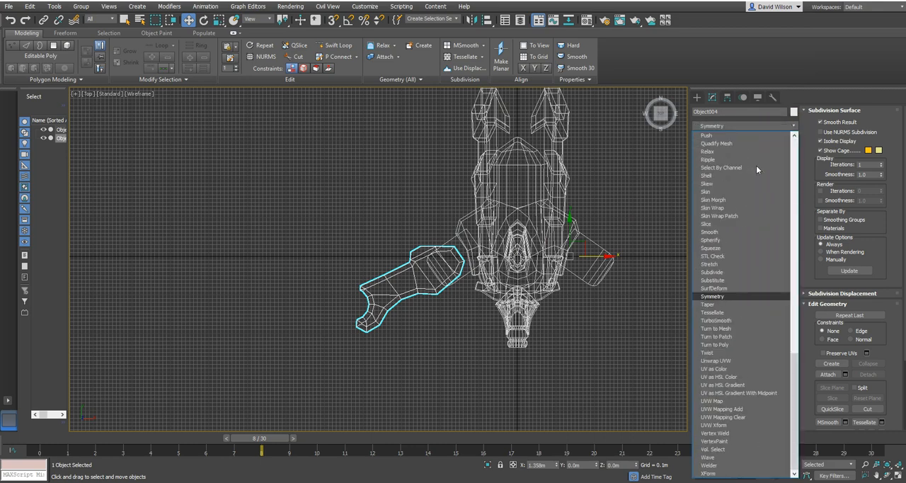
pyautogui.click(752, 296)
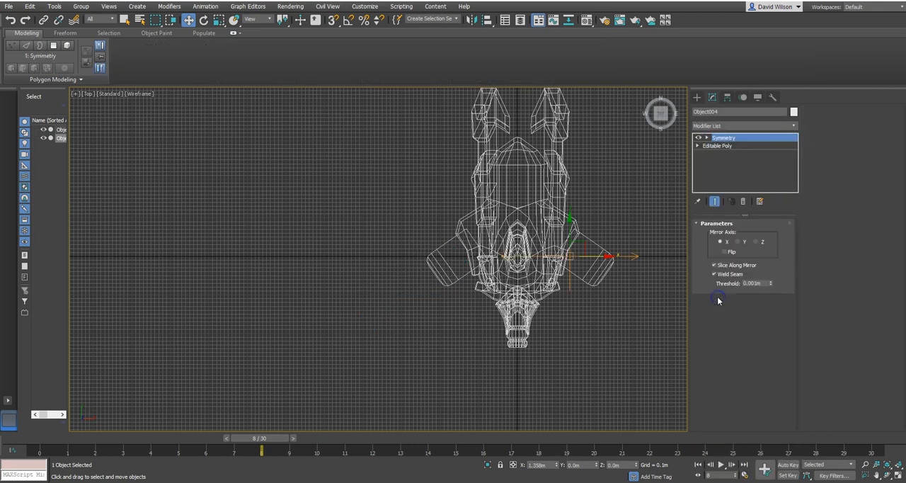
# - Flip the Symmetry mirror on the X axis and place its mirror plane at X 0 so the wing mirrors across the hull
pyautogui.click(723, 251)
pyautogui.click(706, 137)
pyautogui.click(723, 145)
pyautogui.moveTo(607, 257); pyautogui.dragTo(559, 258)
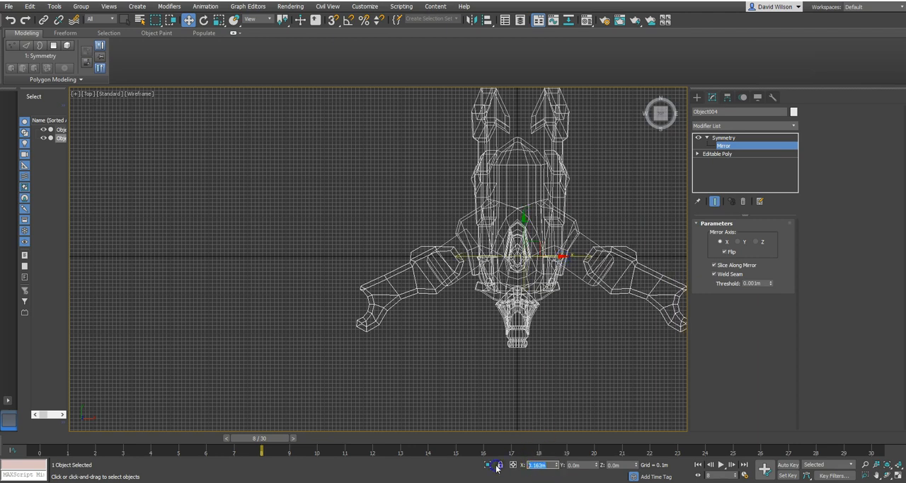
pyautogui.write('0')
pyautogui.press('Return')
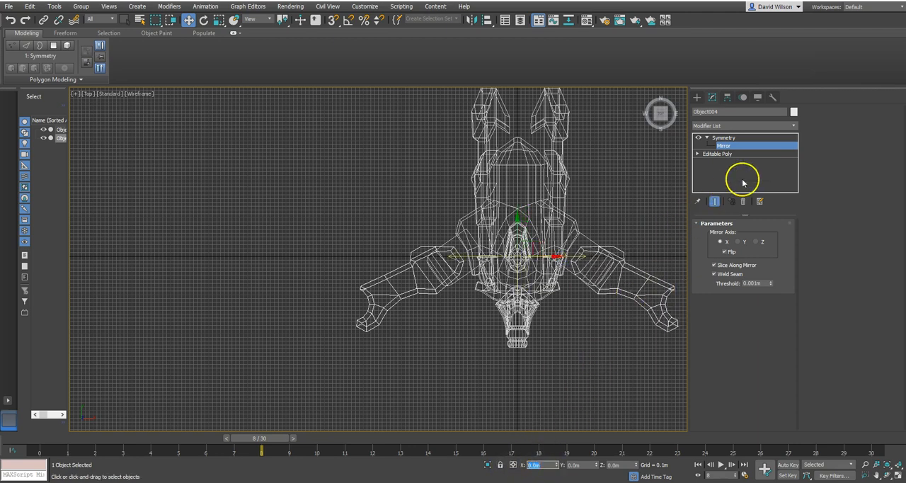
pyautogui.click(728, 138)
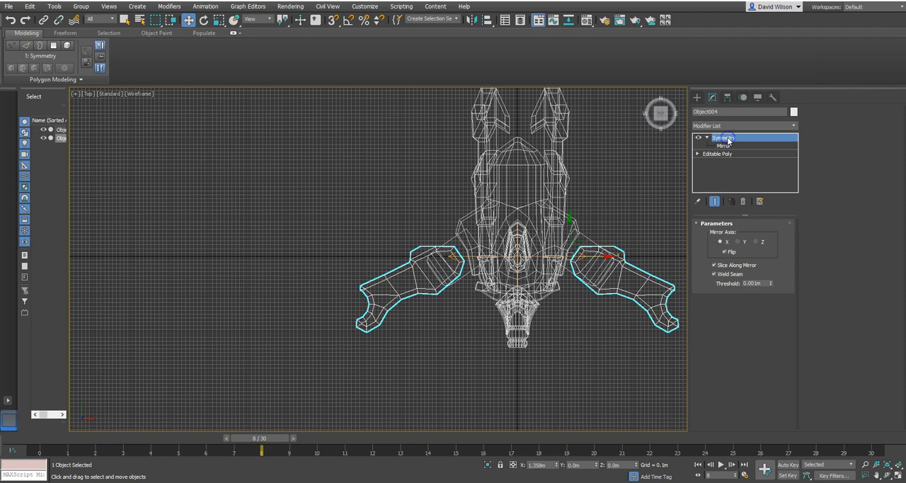
# - Convert the mirrored wings to an Editable Poly and deselect them
pyautogui.rightClick(615, 266)
pyautogui.moveTo(663, 369)
pyautogui.click(734, 376)
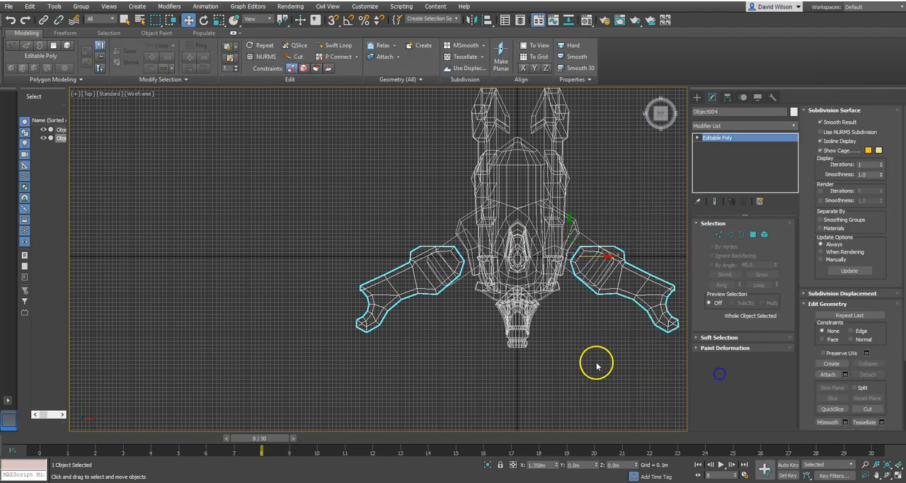
pyautogui.click(606, 339)
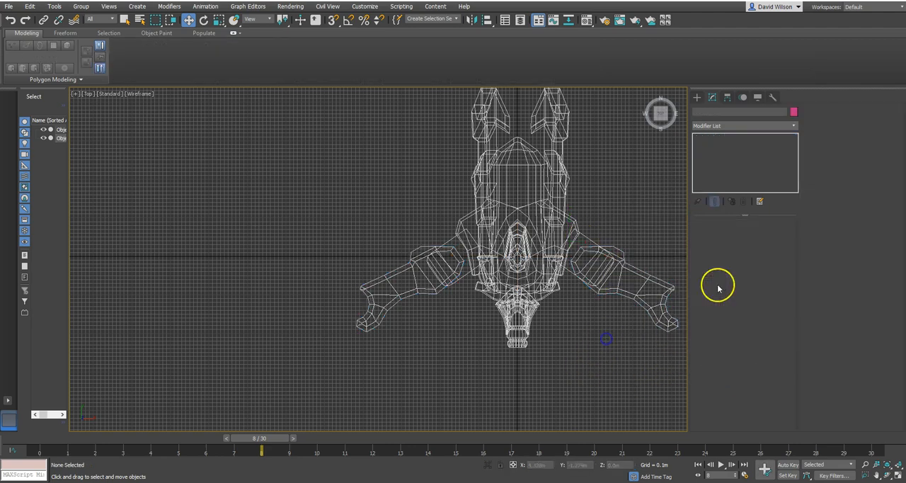
# - Detach the right wing element from the wing pair as a separate object, keeping the suggested name
pyautogui.click(629, 283)
pyautogui.click(764, 234)
pyautogui.click(616, 275)
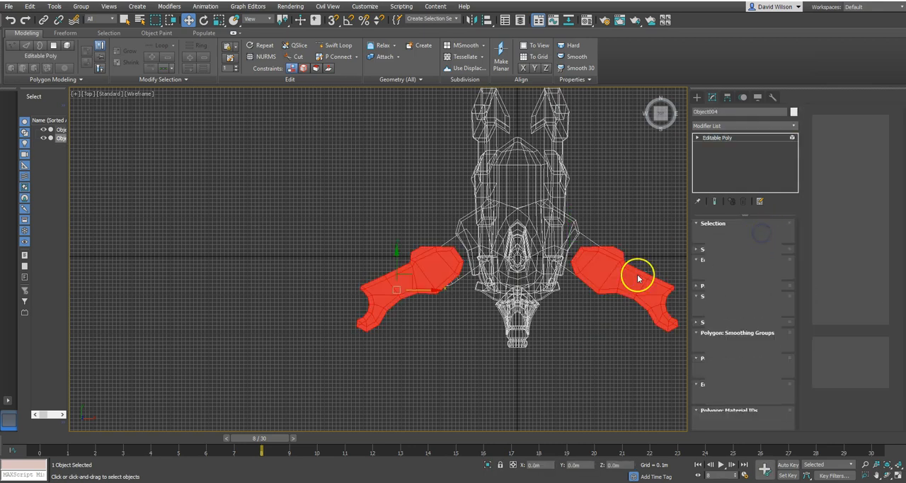
pyautogui.moveTo(890, 385); pyautogui.dragTo(890, 210)
pyautogui.click(876, 319)
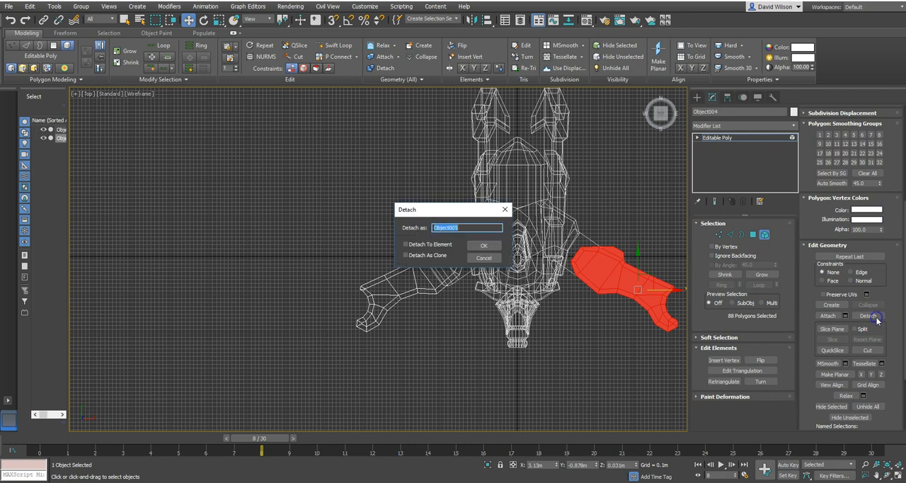
pyautogui.click(484, 244)
pyautogui.click(765, 235)
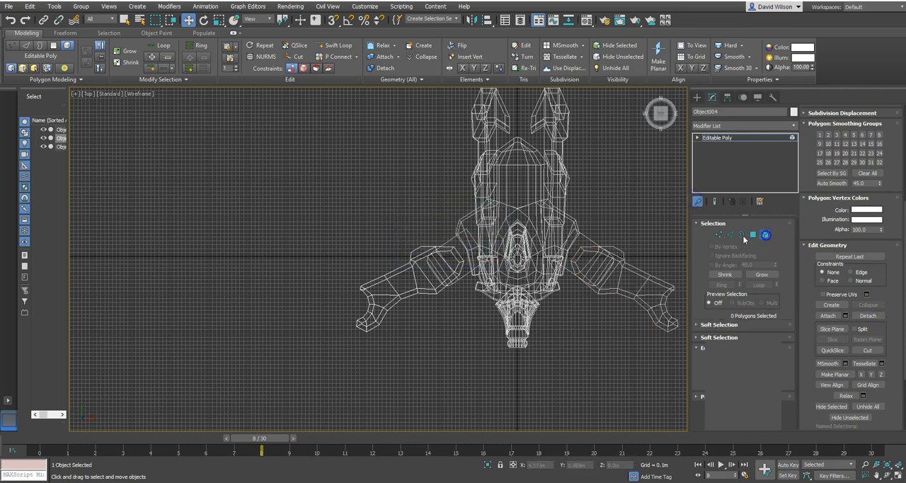
# - Select the wings and the hull one after another to check that they are separate objects, and clear the selection
pyautogui.click(643, 215)
pyautogui.click(641, 274)
pyautogui.click(394, 277)
pyautogui.click(513, 211)
pyautogui.scroll(-3, 410, 313)
pyautogui.scroll(3, 465, 259)
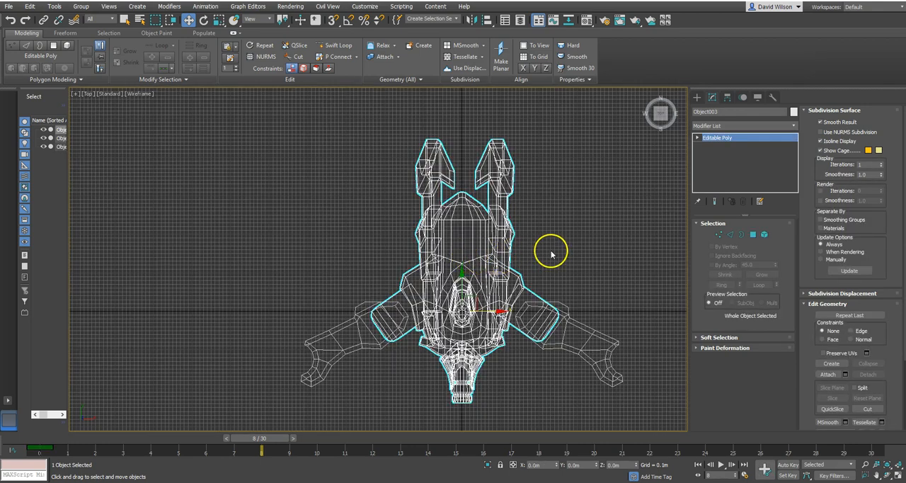
pyautogui.click(547, 255)
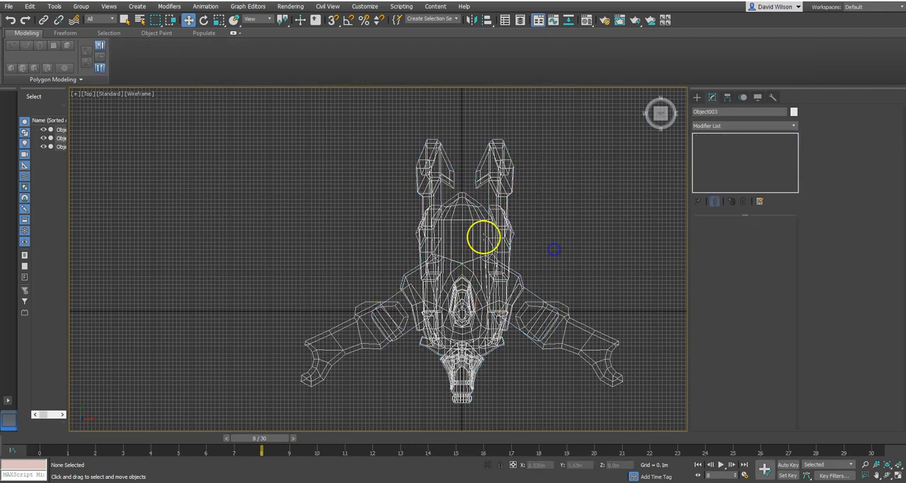
pyautogui.click(366, 323)
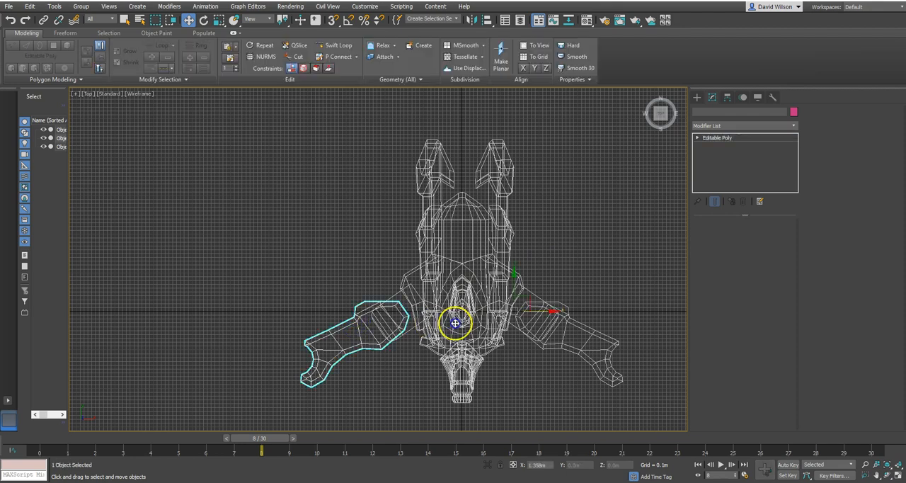
pyautogui.click(600, 256)
# - Show the Top view in Default Shading and assign the 01 - Default material to the hull and both wings
pyautogui.press('m')
pyautogui.click(570, 228)
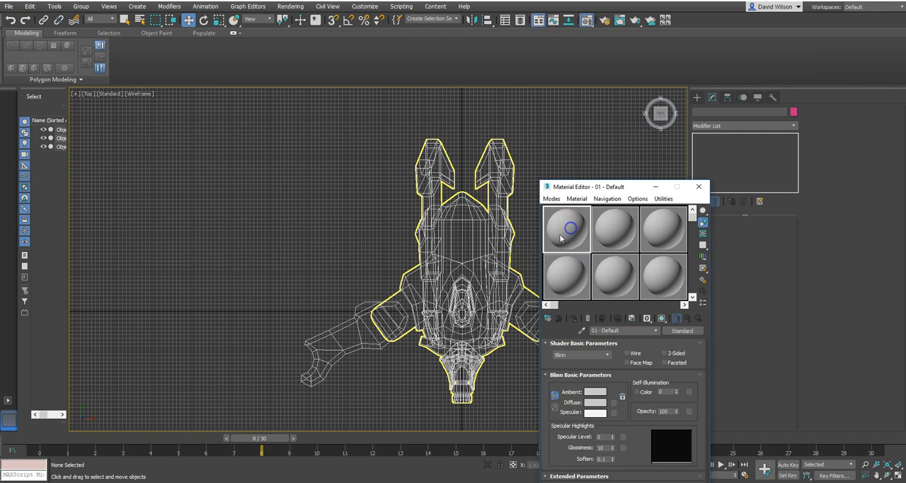
pyautogui.click(139, 93)
pyautogui.click(181, 104)
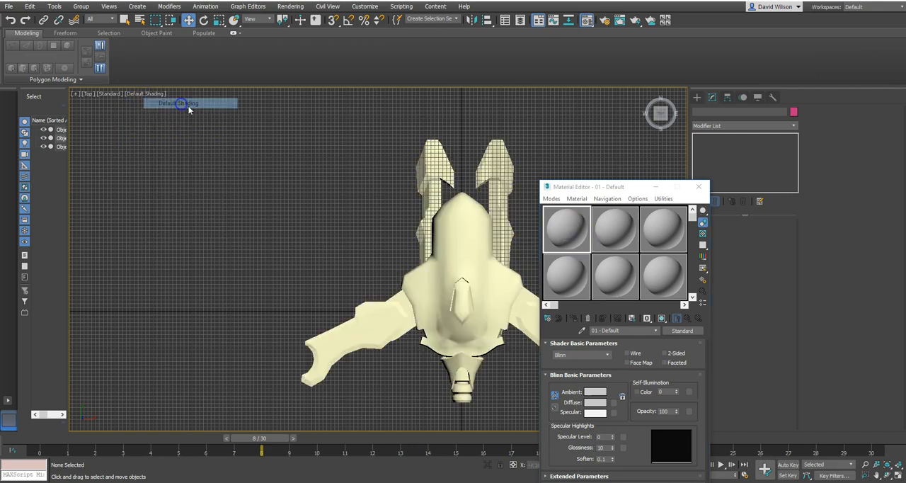
pyautogui.moveTo(565, 227); pyautogui.dragTo(343, 323)
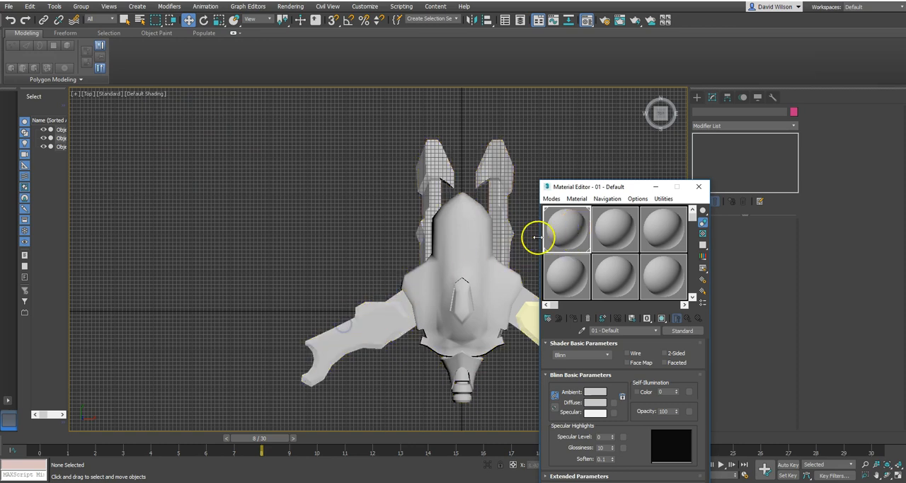
pyautogui.moveTo(527, 322); pyautogui.dragTo(529, 324)
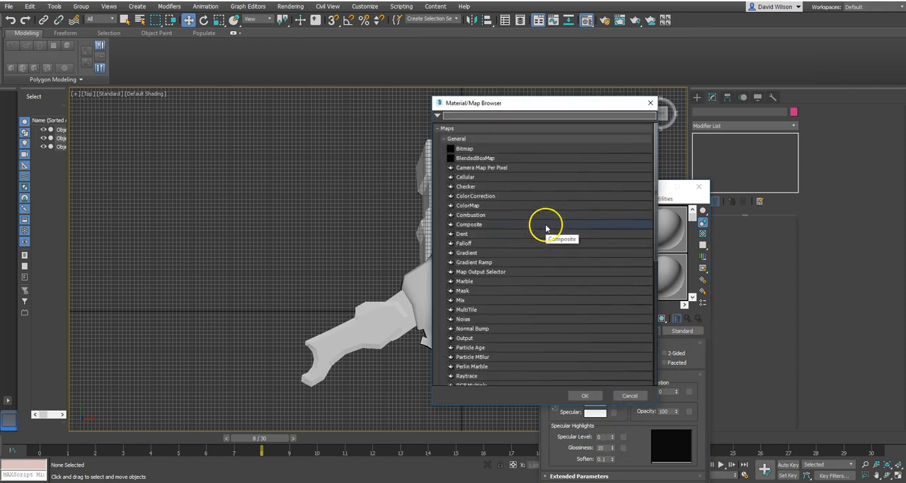
# - Load the spaceship_base_2_ship_BaseColor bitmap as the material's diffuse map and show it in the viewport, closing the Material Editor
pyautogui.click(463, 149)
pyautogui.doubleClick(464, 149)
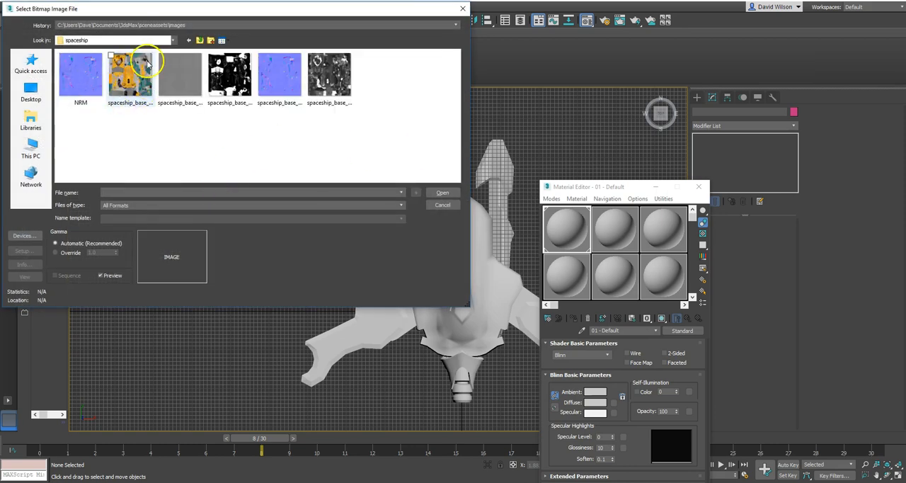
pyautogui.click(129, 79)
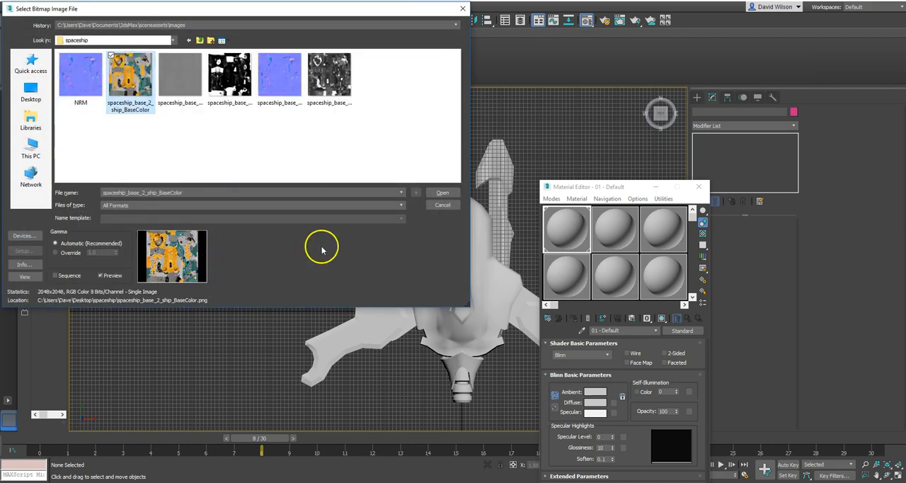
pyautogui.click(443, 194)
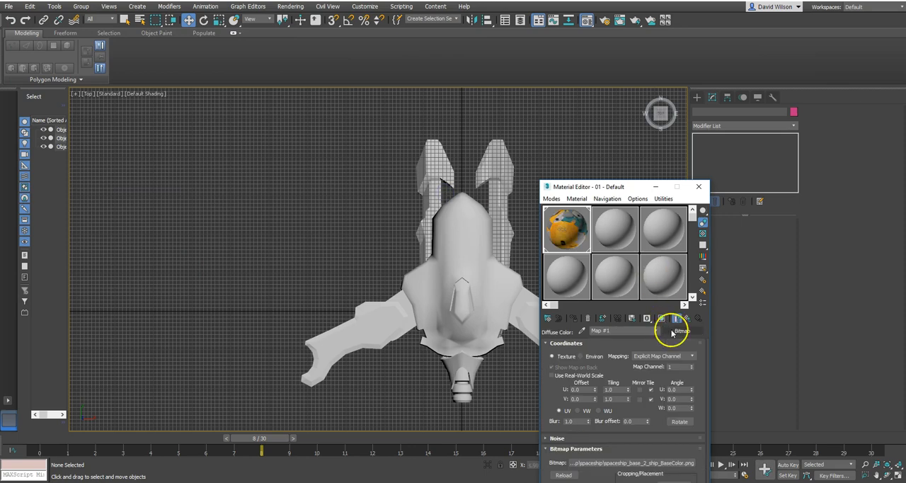
pyautogui.click(661, 320)
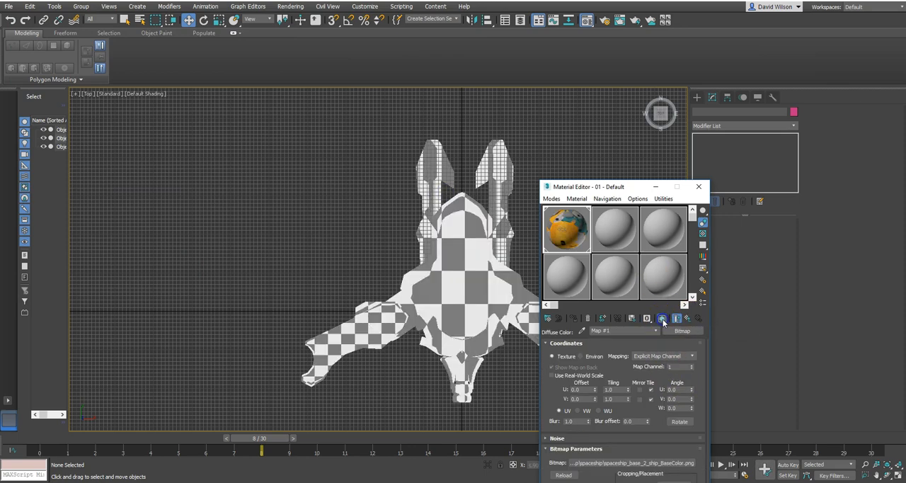
pyautogui.click(698, 186)
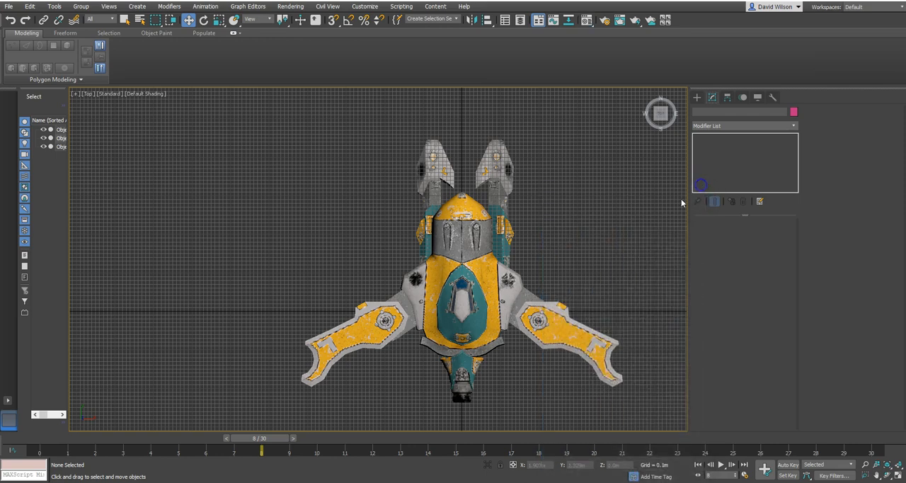
# - Select the left wing and centre its pivot on the object with Affect Pivot Only
pyautogui.scroll(3, 388, 320)
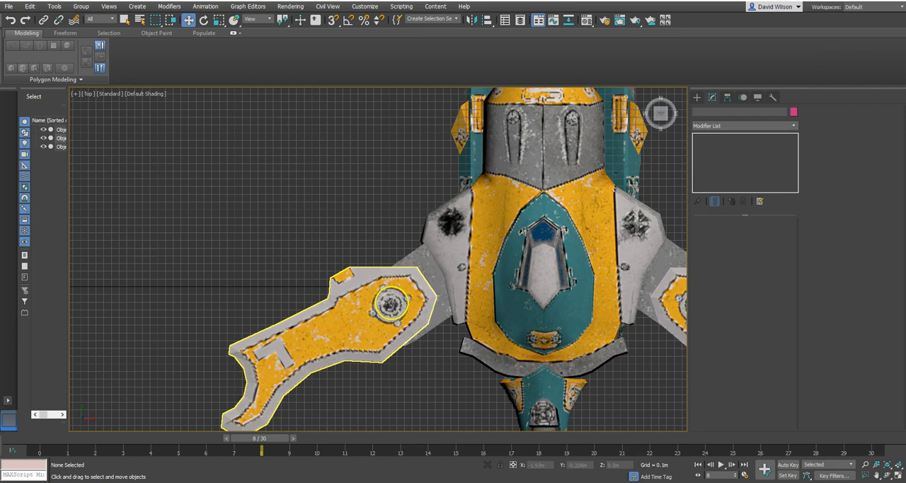
pyautogui.click(390, 303)
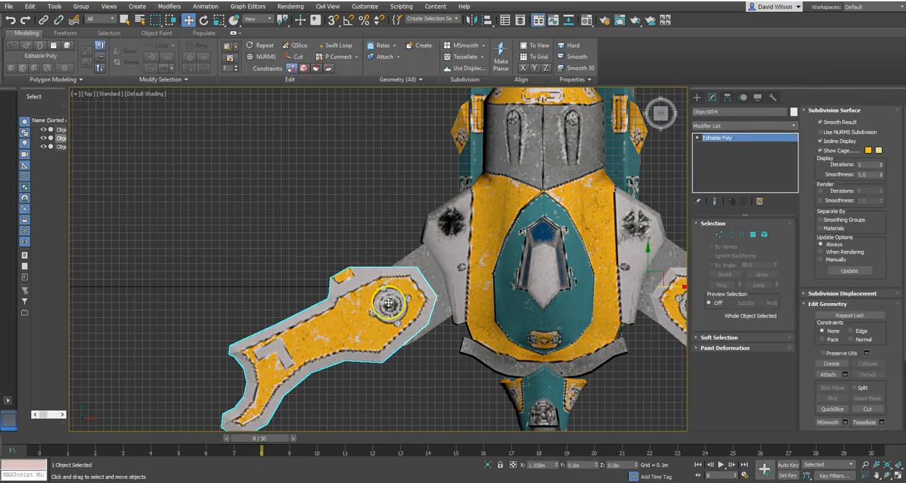
pyautogui.scroll(3, 392, 318)
pyautogui.scroll(-2, 392, 315)
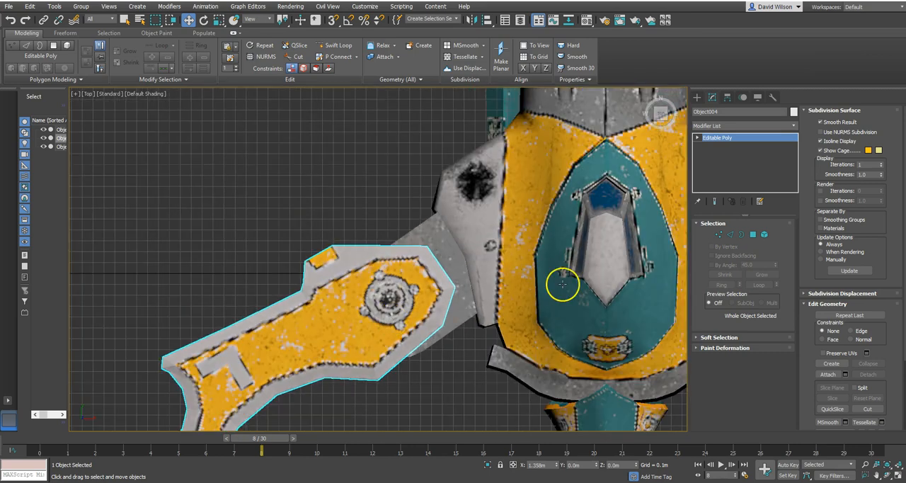
pyautogui.click(727, 97)
pyautogui.click(744, 162)
pyautogui.scroll(-3, 407, 272)
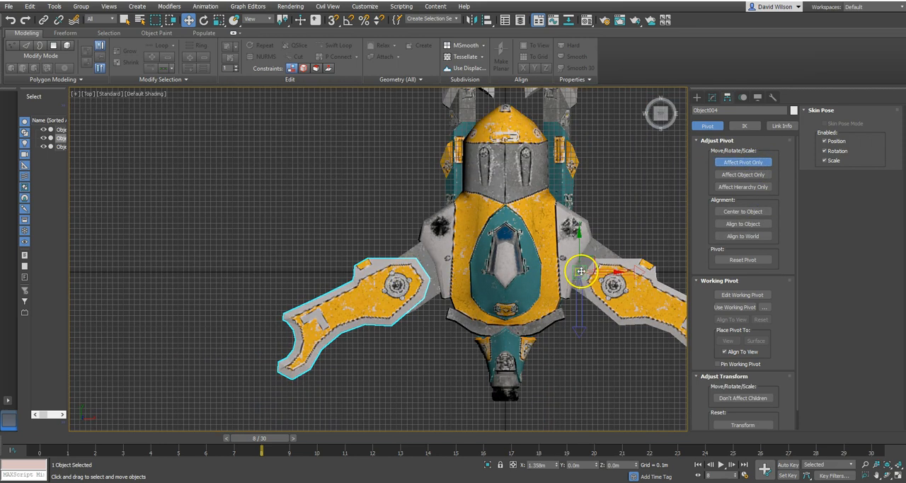
pyautogui.click(742, 211)
# - Move the left wing's pivot onto its round joint, to about X -1.979 m, Y -0.241 m, and finish pivot editing
pyautogui.scroll(5, 368, 329)
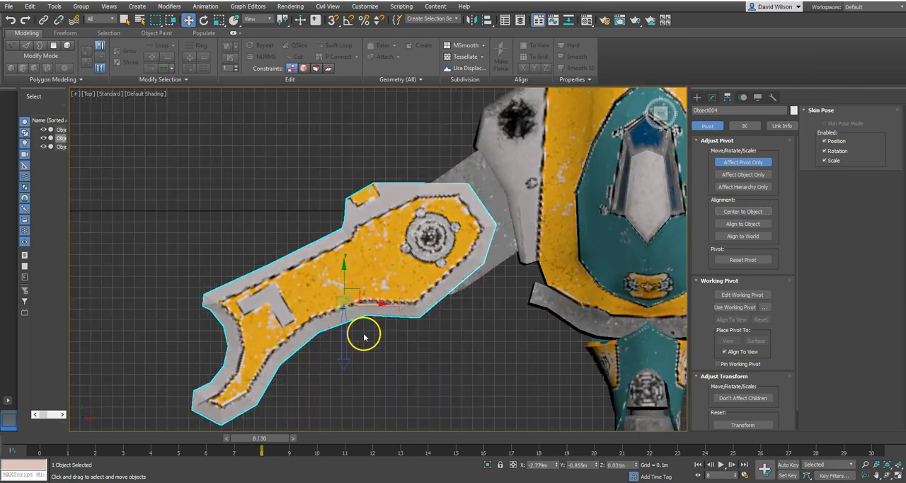
pyautogui.moveTo(335, 261); pyautogui.dragTo(478, 223)
pyautogui.scroll(6, 455, 192)
pyautogui.click(743, 162)
pyautogui.scroll(-6, 566, 226)
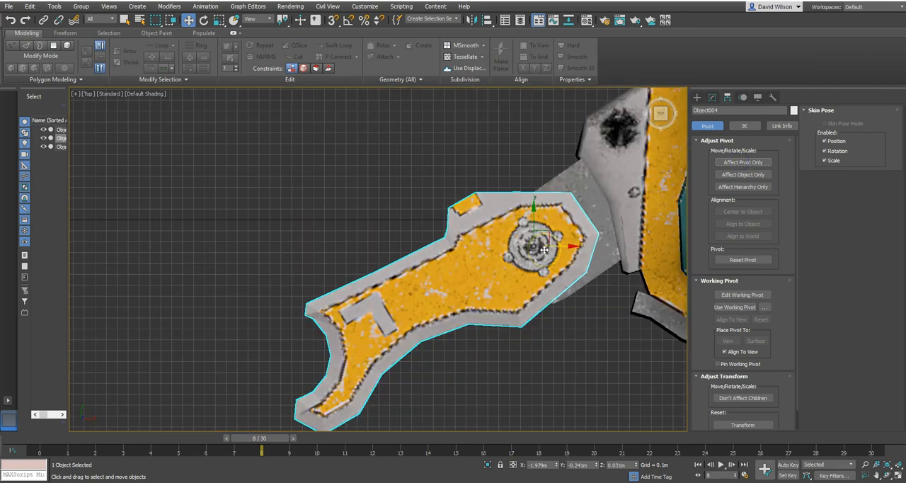
# - Test the left wing's pivot by rotating the wing about 55 degrees around Z, and undo the rotation
pyautogui.press('e')
pyautogui.moveTo(559, 225); pyautogui.dragTo(525, 185)
pyautogui.scroll(-6, 513, 225)
pyautogui.scroll(5, 514, 225)
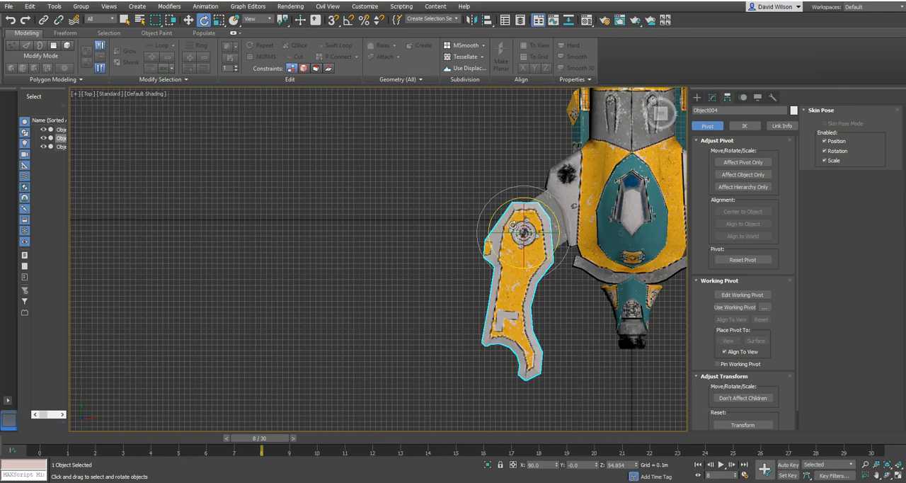
pyautogui.hotkey('ctrl', 'z')
pyautogui.scroll(-4, 476, 234)
pyautogui.scroll(5, 539, 245)
# - Select the right wing and centre its pivot on the object with Affect Pivot Only
pyautogui.click(550, 218)
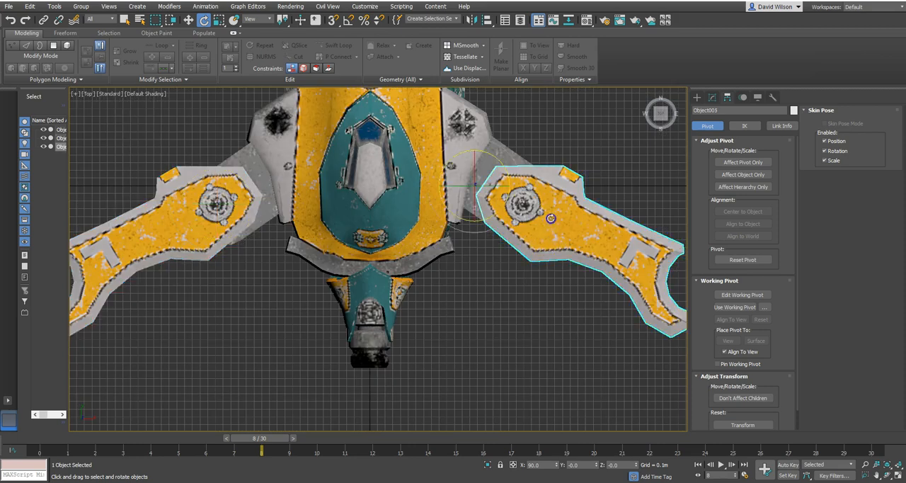
pyautogui.click(743, 162)
pyautogui.click(742, 212)
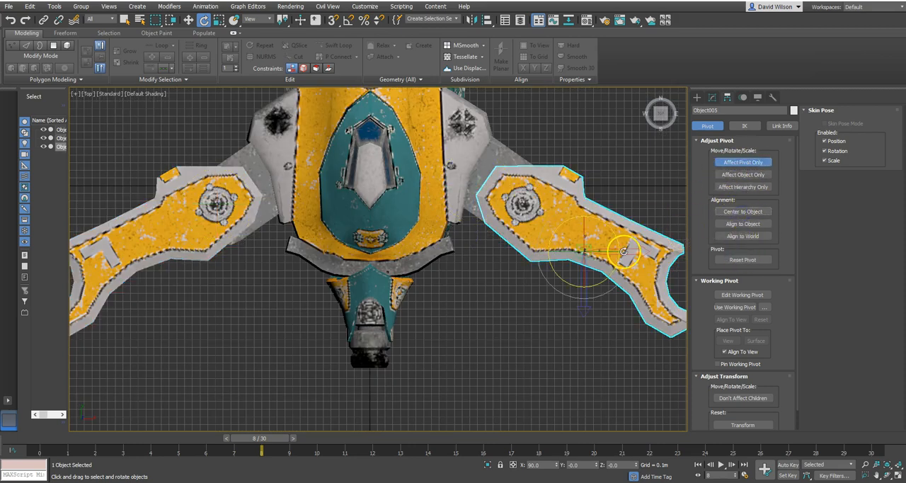
# - Move the right wing's pivot onto the centre of its round joint and finish pivot editing
pyautogui.press('w')
pyautogui.moveTo(584, 282); pyautogui.dragTo(545, 195)
pyautogui.scroll(6, 545, 195)
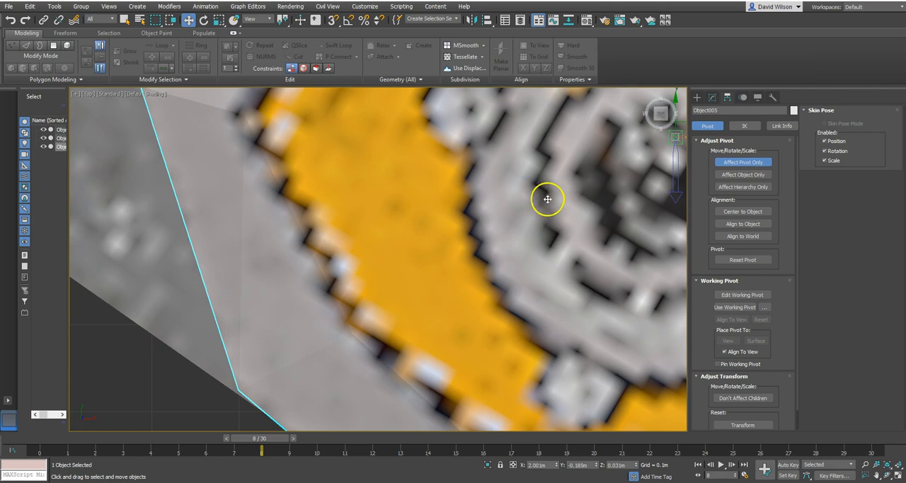
pyautogui.scroll(-2, 546, 196)
pyautogui.moveTo(614, 149); pyautogui.dragTo(587, 170)
pyautogui.scroll(3, 622, 189)
pyautogui.click(743, 162)
# - Test the right wing's pivot by rotating the wing, undo the rotation and deselect the wing
pyautogui.scroll(-10, 630, 230)
pyautogui.press('e')
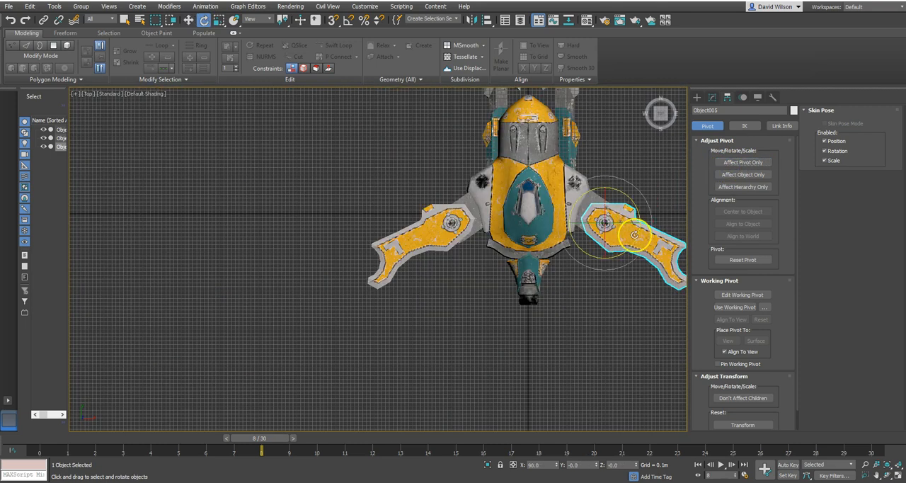
pyautogui.moveTo(627, 196); pyautogui.dragTo(630, 226)
pyautogui.hotkey('ctrl', 'z')
pyautogui.click(673, 147)
# - Select the hull and the wings in turn to check where their pivots sit
pyautogui.scroll(-6, 488, 275)
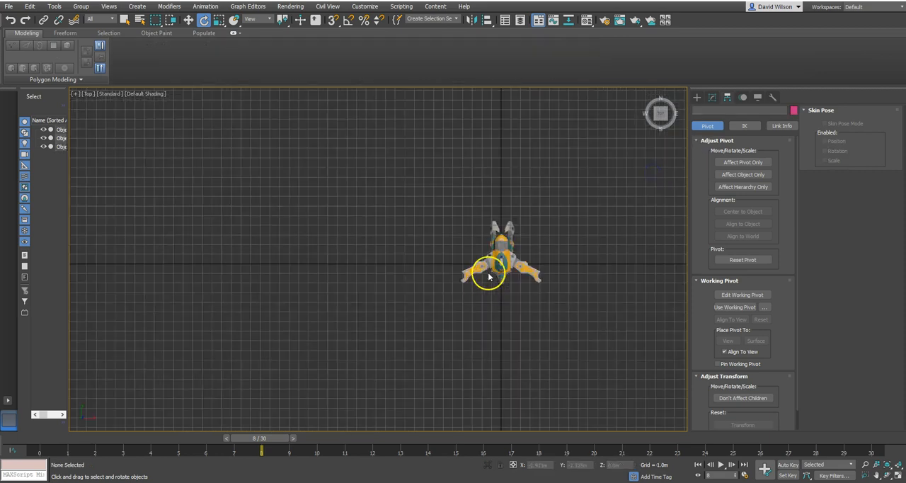
pyautogui.scroll(6, 488, 276)
pyautogui.click(500, 280)
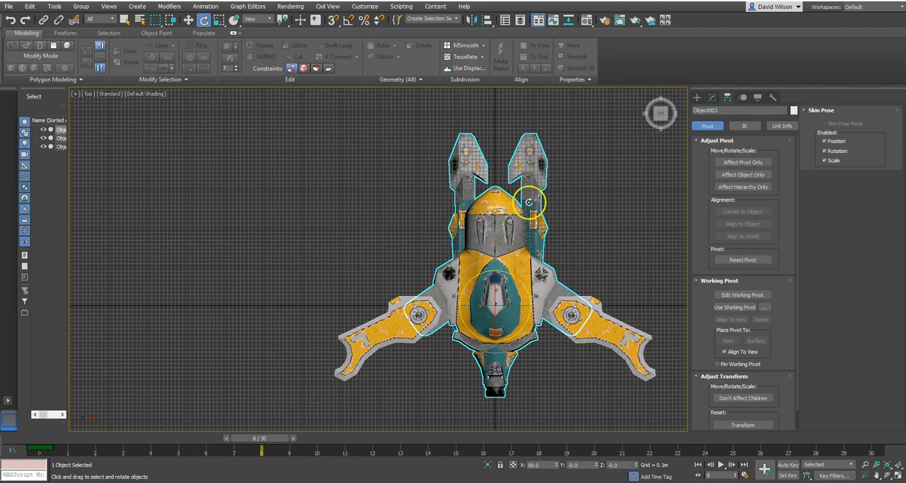
pyautogui.click(371, 322)
pyautogui.click(582, 319)
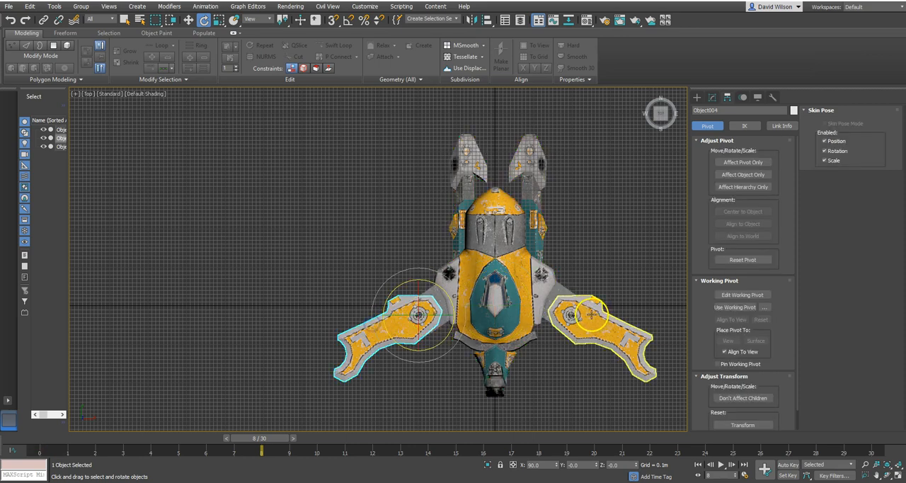
# - Select the hull and rename it SHIP
pyautogui.click(489, 259)
pyautogui.doubleClick(726, 107)
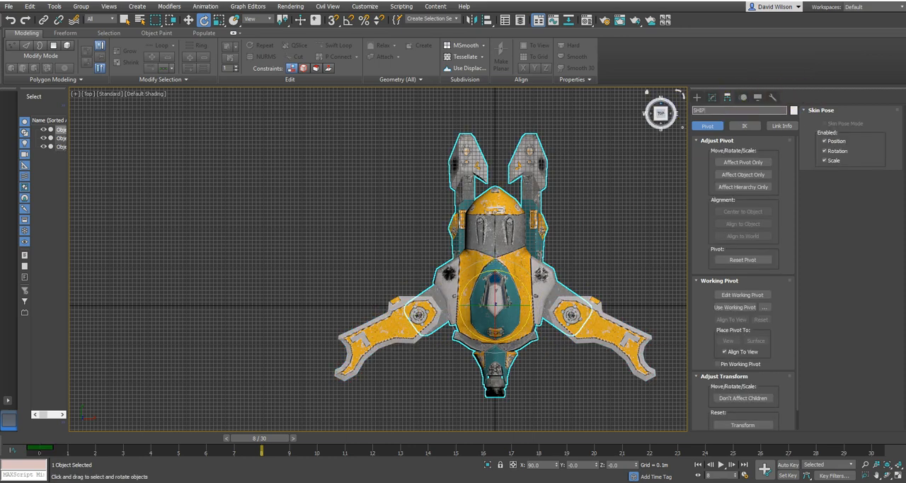
pyautogui.click(595, 290)
# - Rename the left wing WING_L and the right wing WING_R, and clear the selection
pyautogui.click(366, 330)
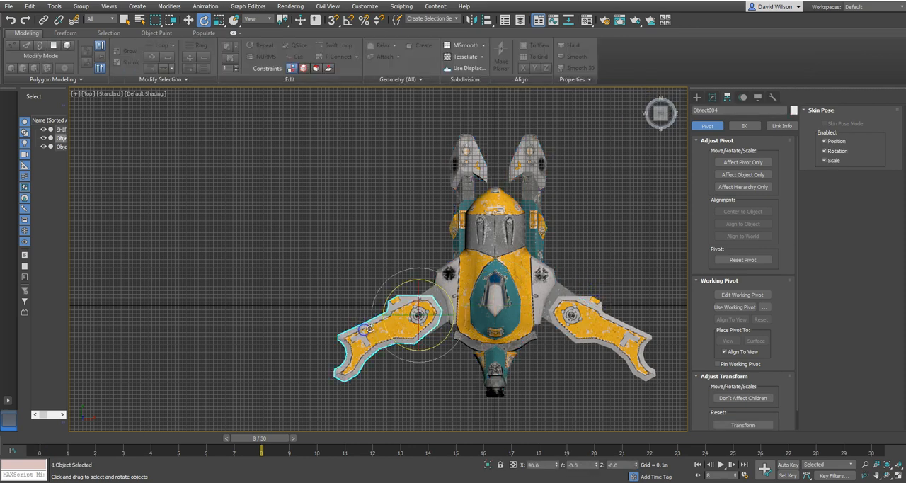
pyautogui.click(721, 111)
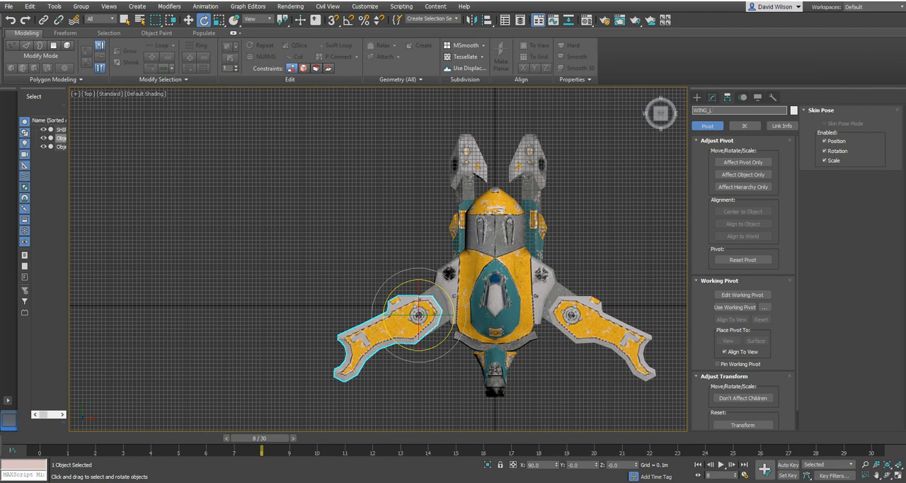
pyautogui.click(571, 329)
pyautogui.click(719, 111)
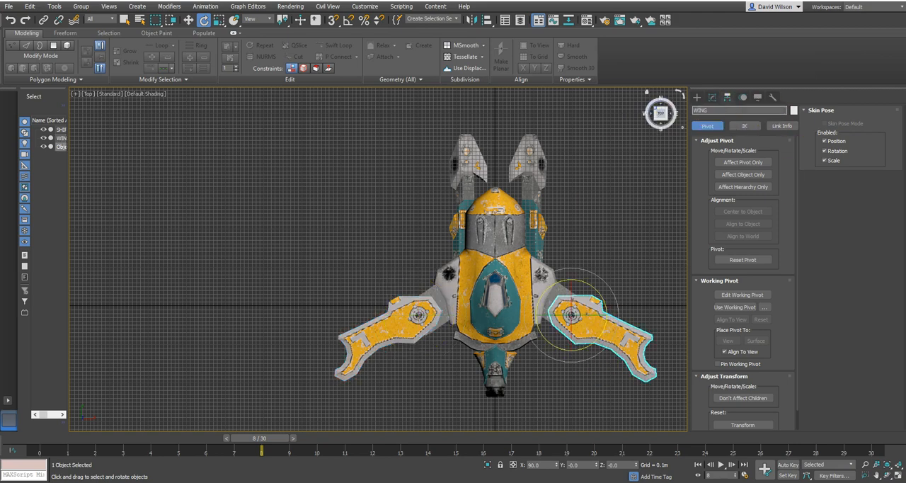
pyautogui.press('Return')
pyautogui.click(570, 224)
# - Save the scene with the renamed ship parts
pyautogui.moveTo(463, 224); pyautogui.dragTo(454, 225, button='middle')
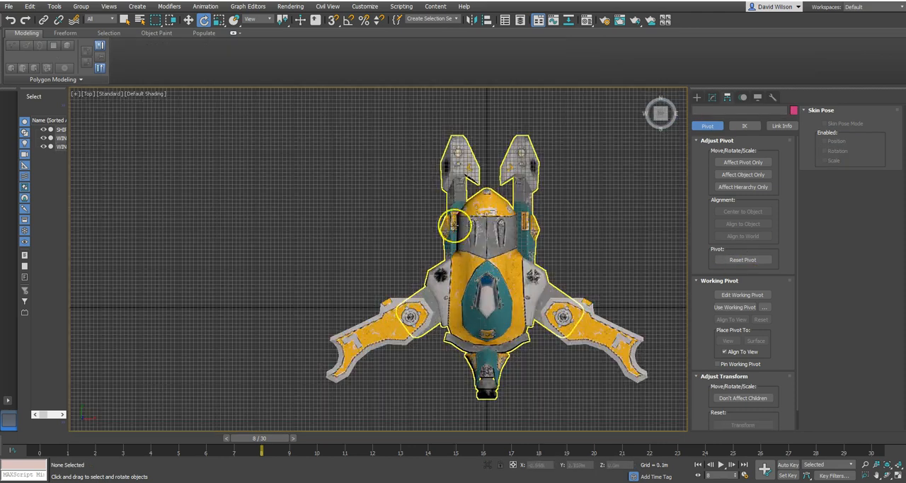
pyautogui.click(9, 6)
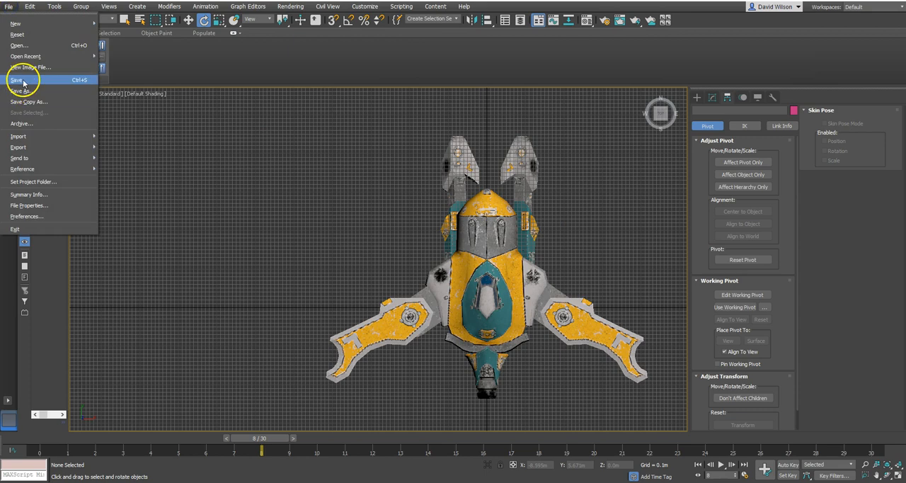
pyautogui.click(23, 83)
pyautogui.scroll(-2, 506, 260)
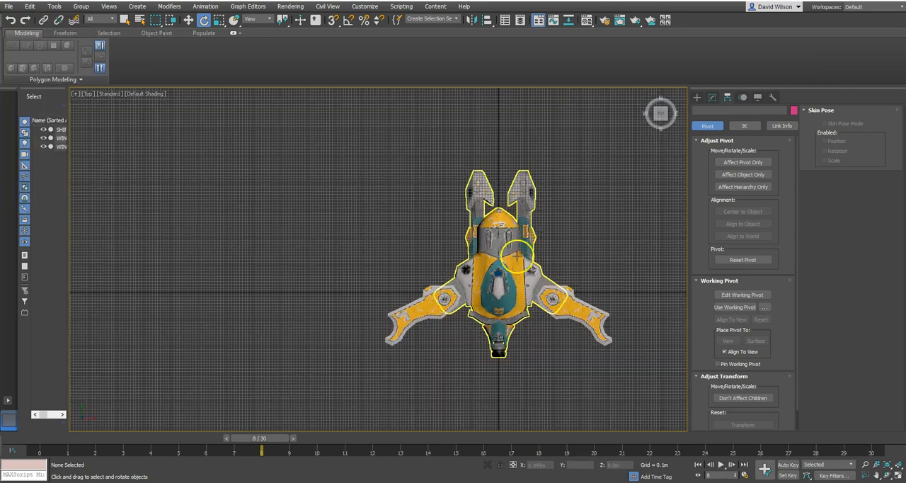
pyautogui.scroll(2, 606, 260)
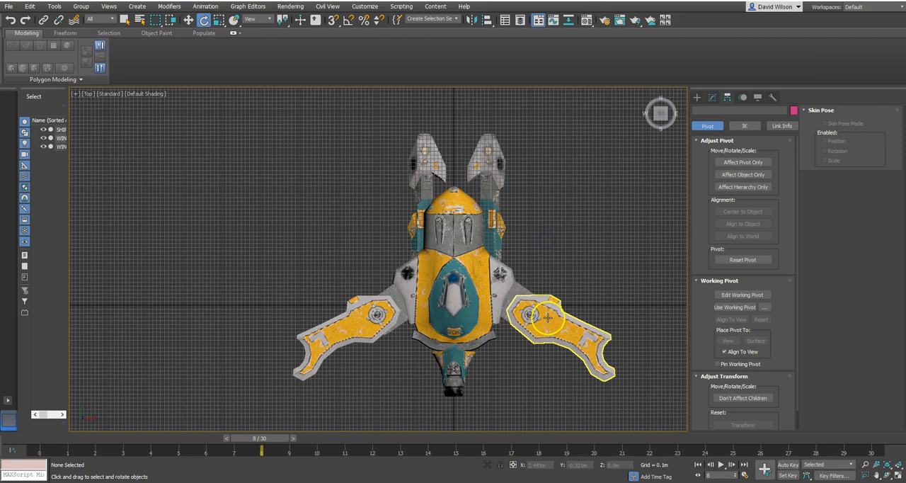
# - Move the hull sideways along X to test whether the wings follow, and undo the move
pyautogui.click(455, 278)
pyautogui.press('w')
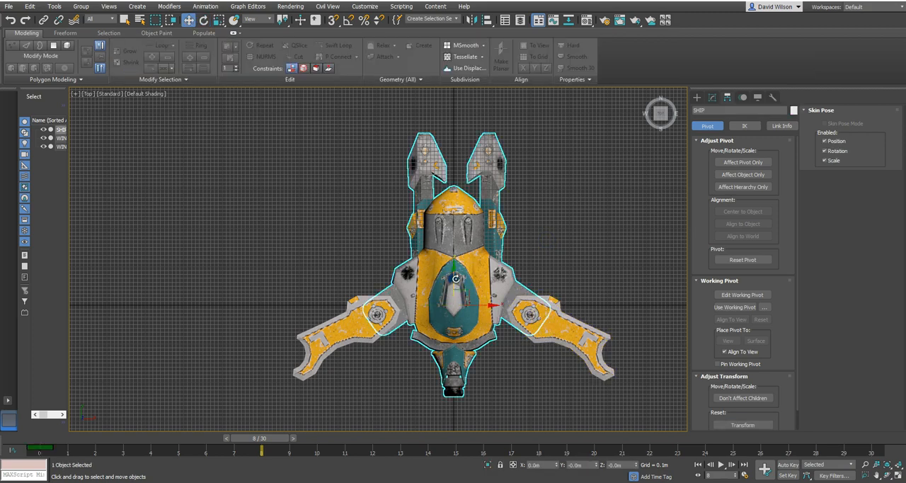
pyautogui.moveTo(472, 304)
pyautogui.mouseDown()
pyautogui.moveTo(508, 305)
pyautogui.moveTo(484, 303)
pyautogui.mouseUp()
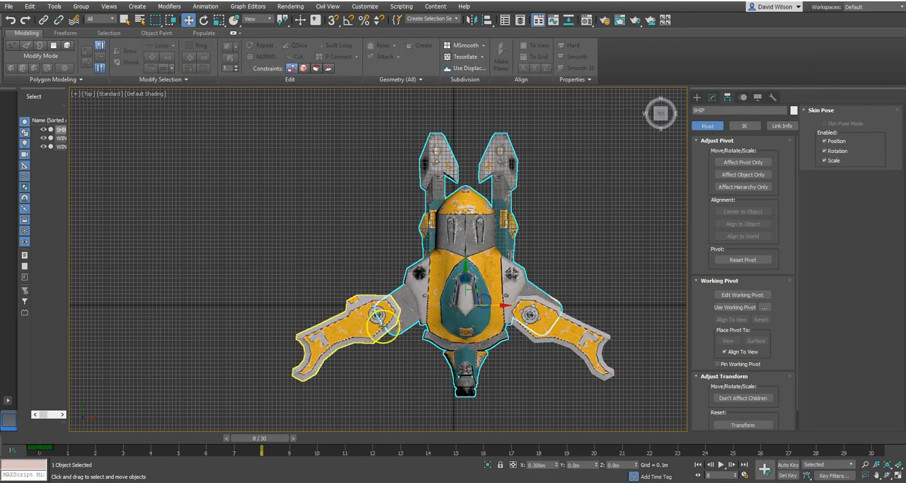
pyautogui.hotkey('ctrl', 'z')
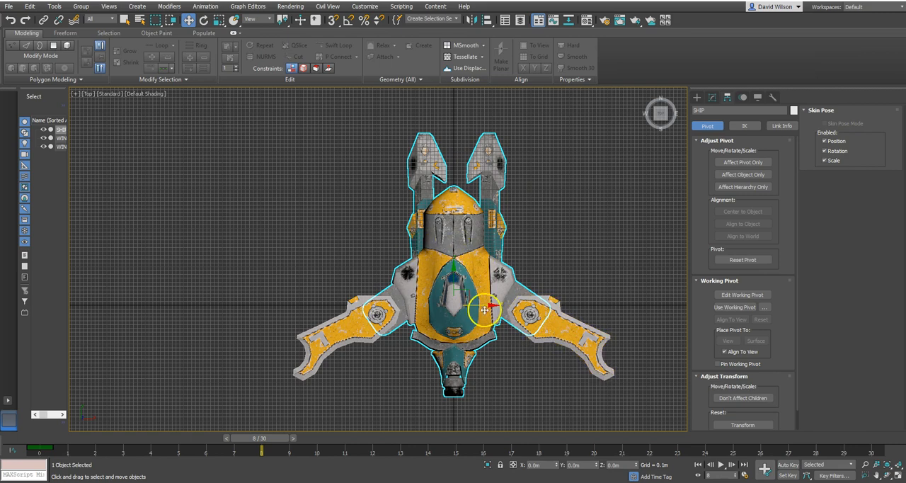
pyautogui.click(562, 326)
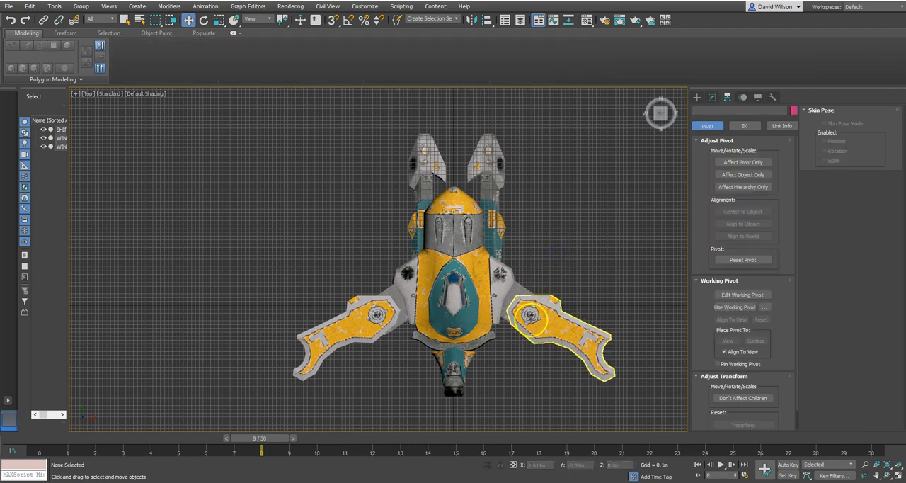
pyautogui.click(464, 280)
pyautogui.click(550, 254)
# - Select both wings and link them to the hull as their parent with Select and Link
pyautogui.click(542, 331)
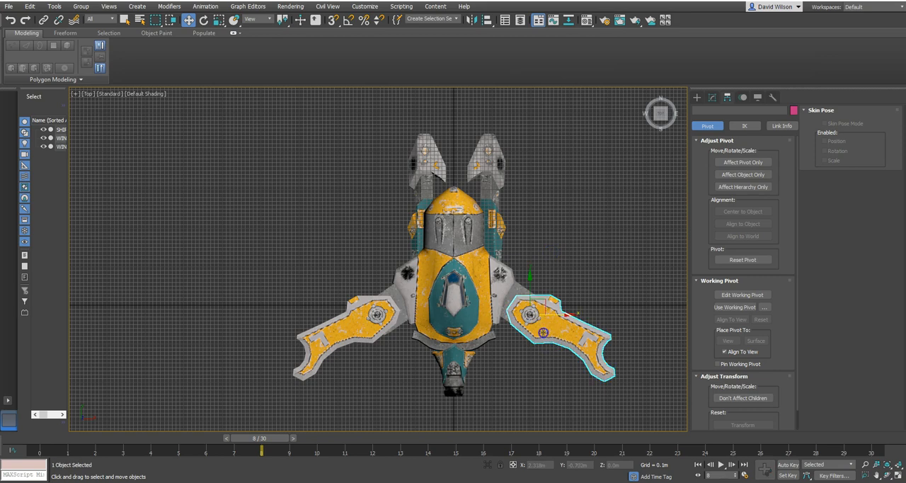
pyautogui.keyDown('ctrl'); pyautogui.click(351, 331); pyautogui.keyUp('ctrl')
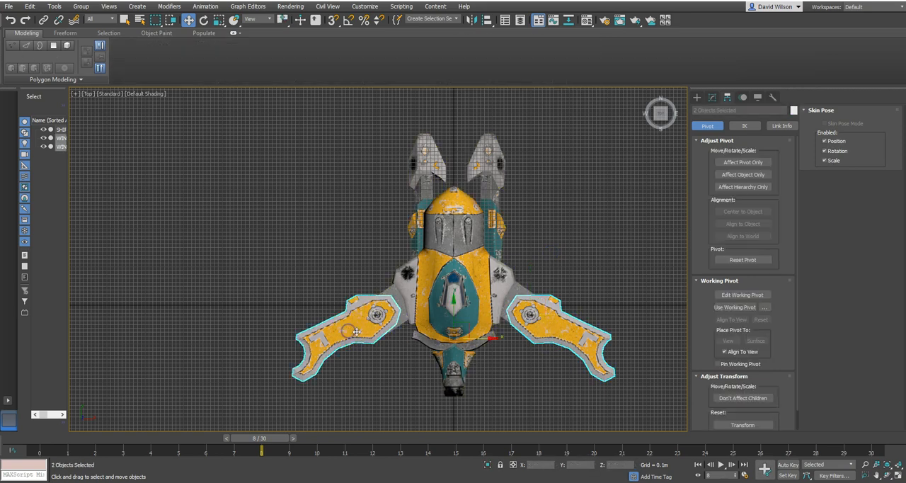
pyautogui.click(43, 22)
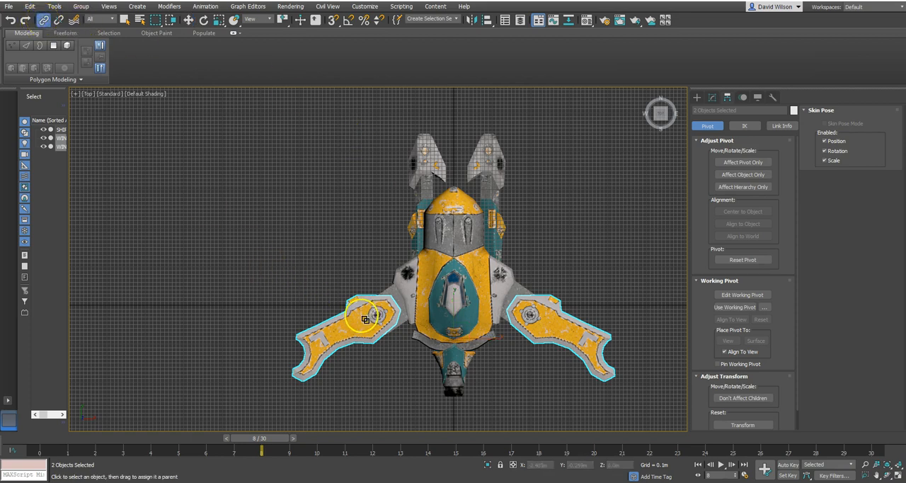
pyautogui.moveTo(406, 245); pyautogui.dragTo(465, 215)
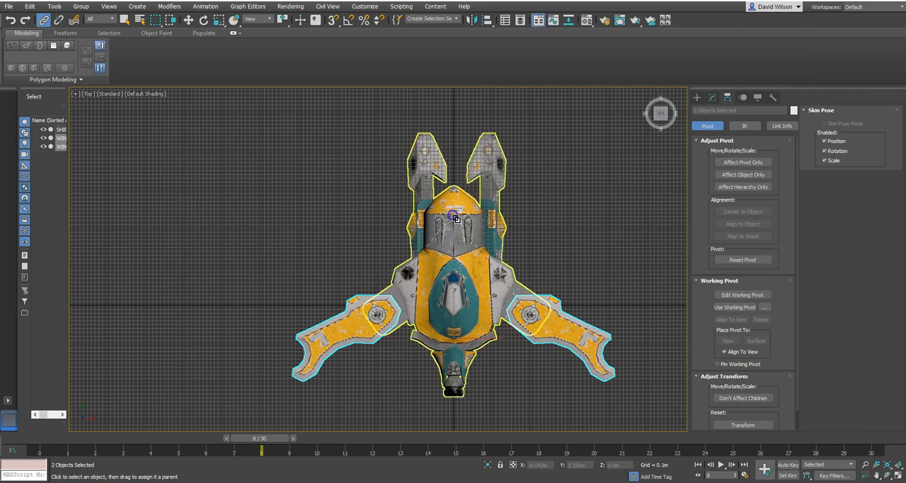
pyautogui.moveTo(455, 218); pyautogui.dragTo(454, 216)
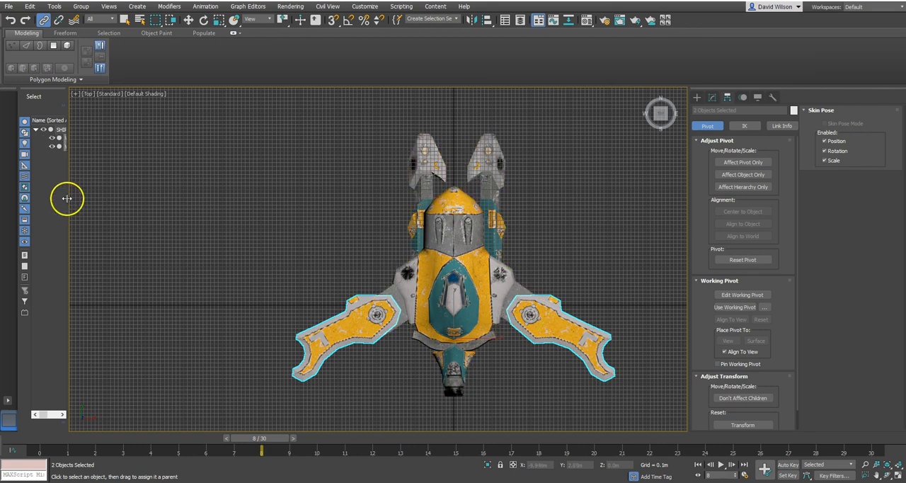
# - Widen the Scene Explorer and select SHIP, WING_L and WING_R in turn to check the parent-child hierarchy
pyautogui.moveTo(68, 199); pyautogui.dragTo(215, 200)
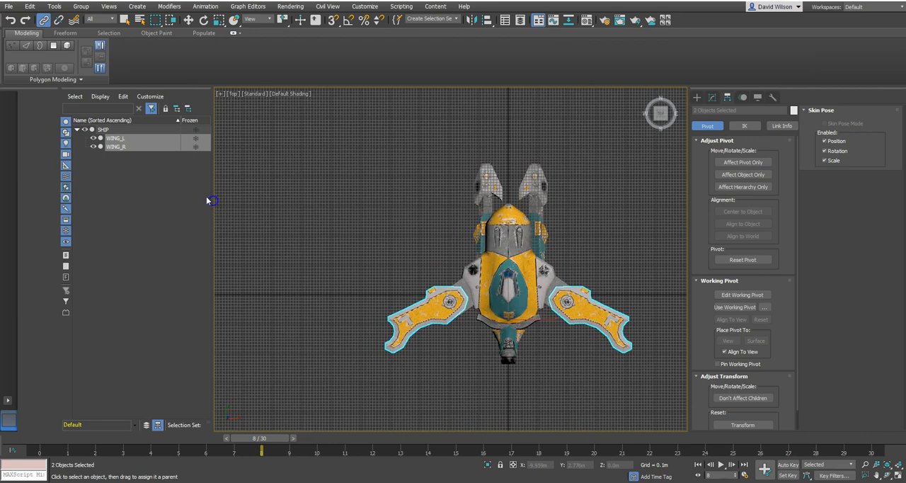
pyautogui.click(105, 131)
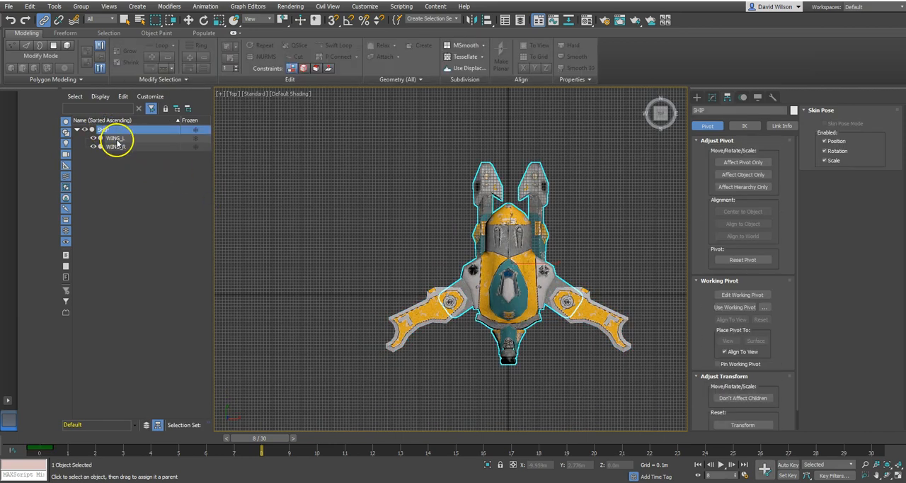
pyautogui.click(116, 138)
pyautogui.click(118, 147)
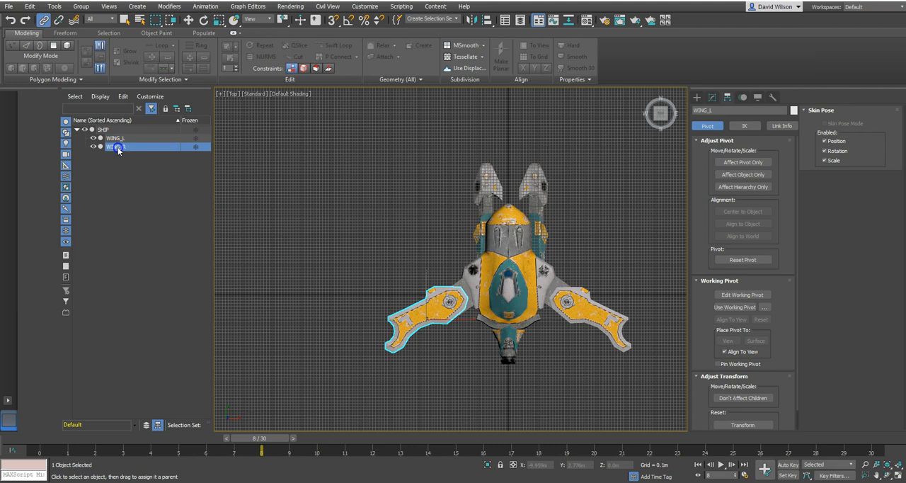
# - Select SHIP and test the link by moving it together with its wings, restoring its original position
pyautogui.click(106, 131)
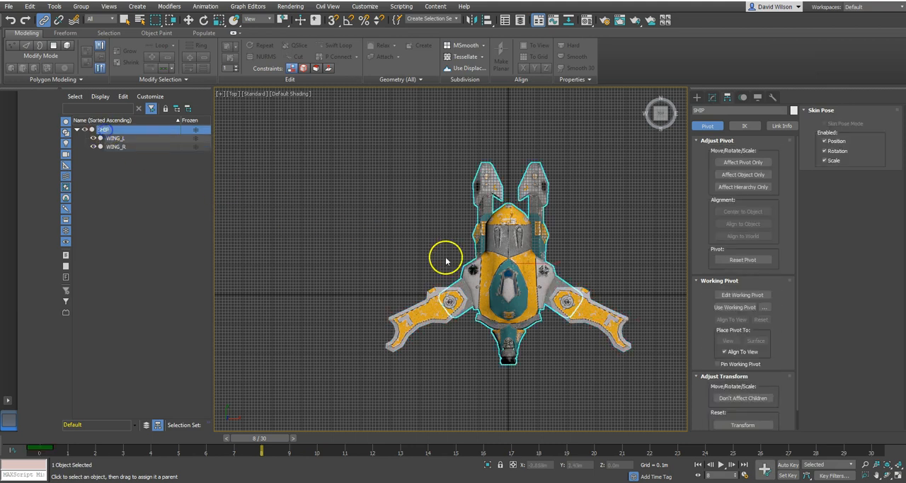
pyautogui.press('w')
pyautogui.moveTo(523, 285)
pyautogui.mouseDown()
pyautogui.moveTo(538, 269)
pyautogui.moveTo(527, 297)
pyautogui.moveTo(513, 258)
pyautogui.moveTo(503, 291)
pyautogui.moveTo(506, 275)
pyautogui.moveTo(522, 282)
pyautogui.mouseUp()
pyautogui.click(557, 360)
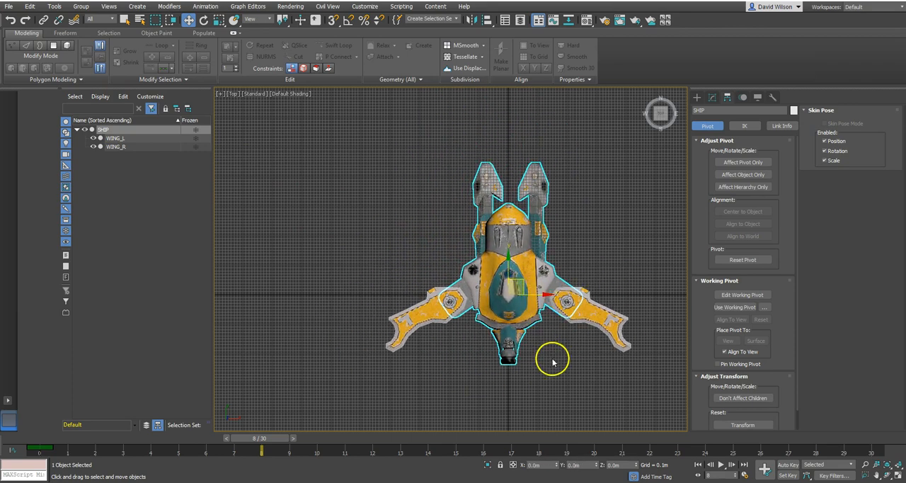
# - Test the right wing's independent motion by rotating it about -39 degrees around its joint
pyautogui.click(584, 309)
pyautogui.press('e')
pyautogui.moveTo(581, 269); pyautogui.dragTo(599, 286)
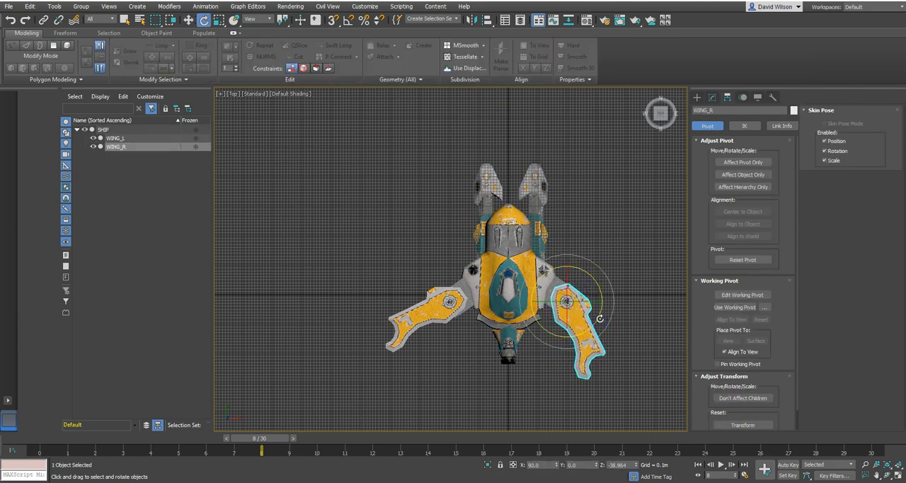
# - Rotate the hull about -17 degrees to test the linked wings, undo the rotation and reselect the hull
pyautogui.click(498, 239)
pyautogui.moveTo(515, 274)
pyautogui.mouseDown()
pyautogui.moveTo(481, 217)
pyautogui.moveTo(538, 269)
pyautogui.moveTo(523, 283)
pyautogui.moveTo(517, 278)
pyautogui.moveTo(529, 280)
pyautogui.mouseUp()
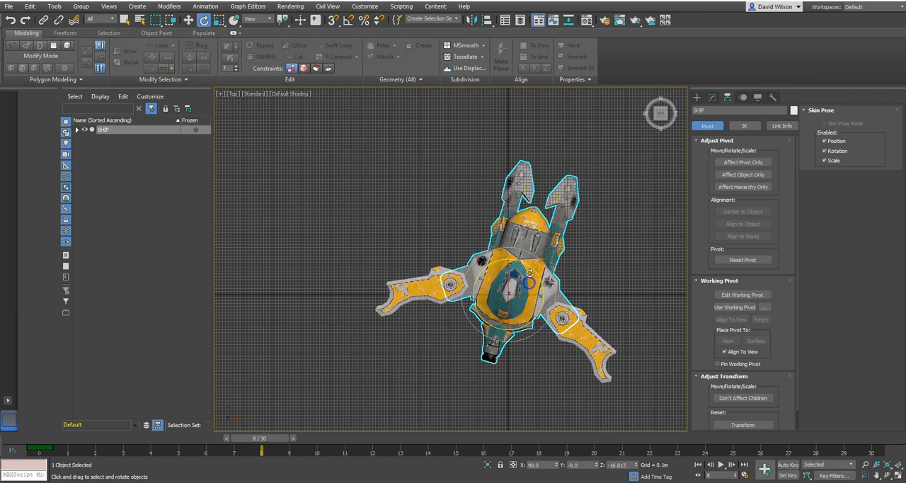
pyautogui.hotkey('ctrl', 'z')
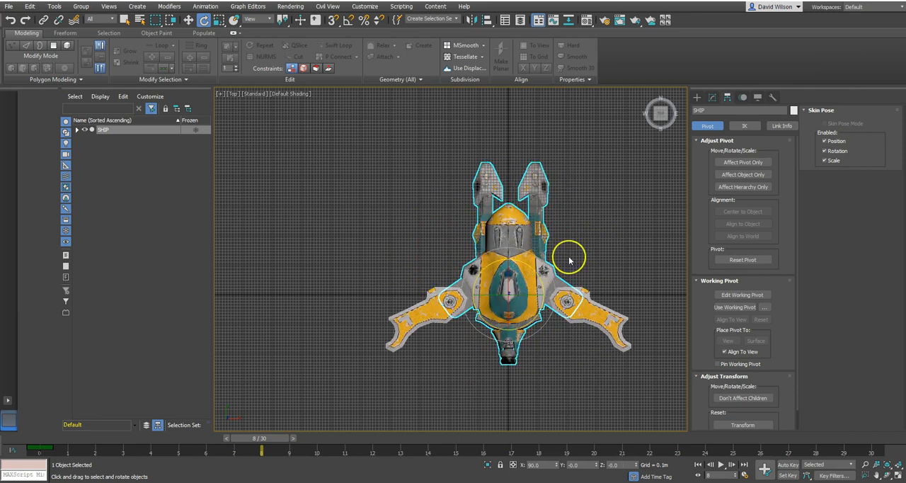
pyautogui.click(596, 243)
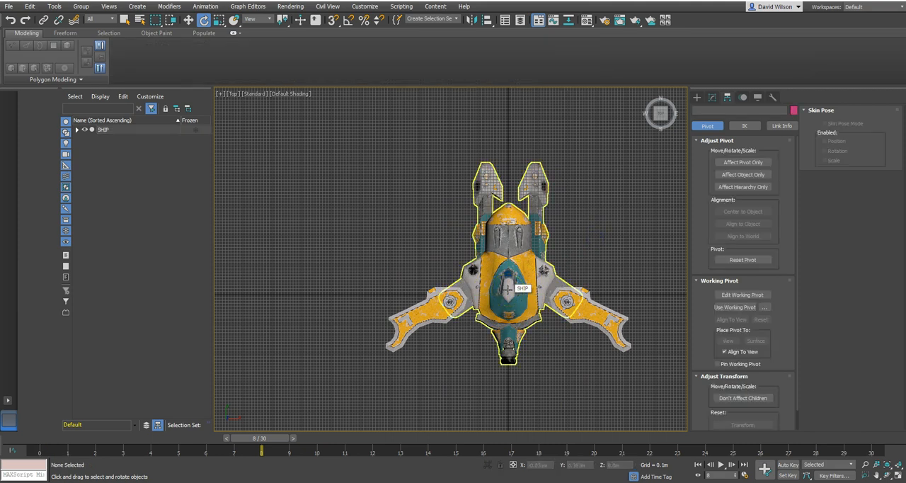
pyautogui.click(508, 288)
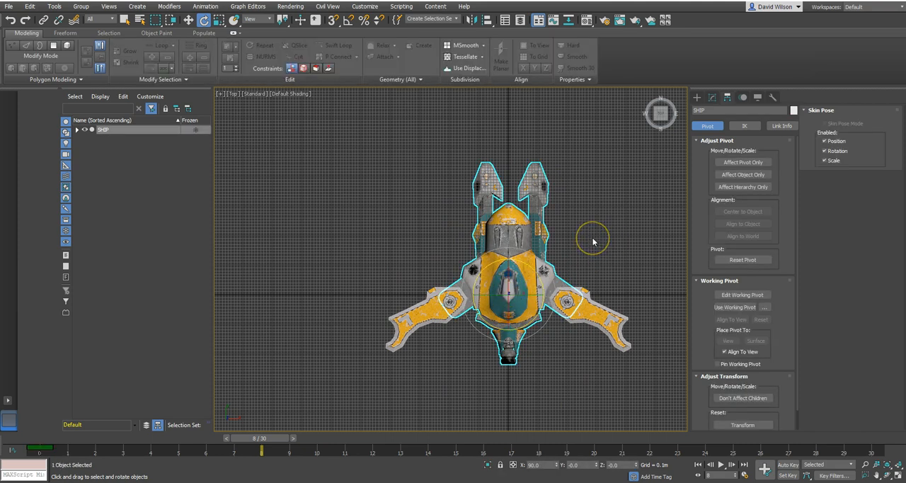